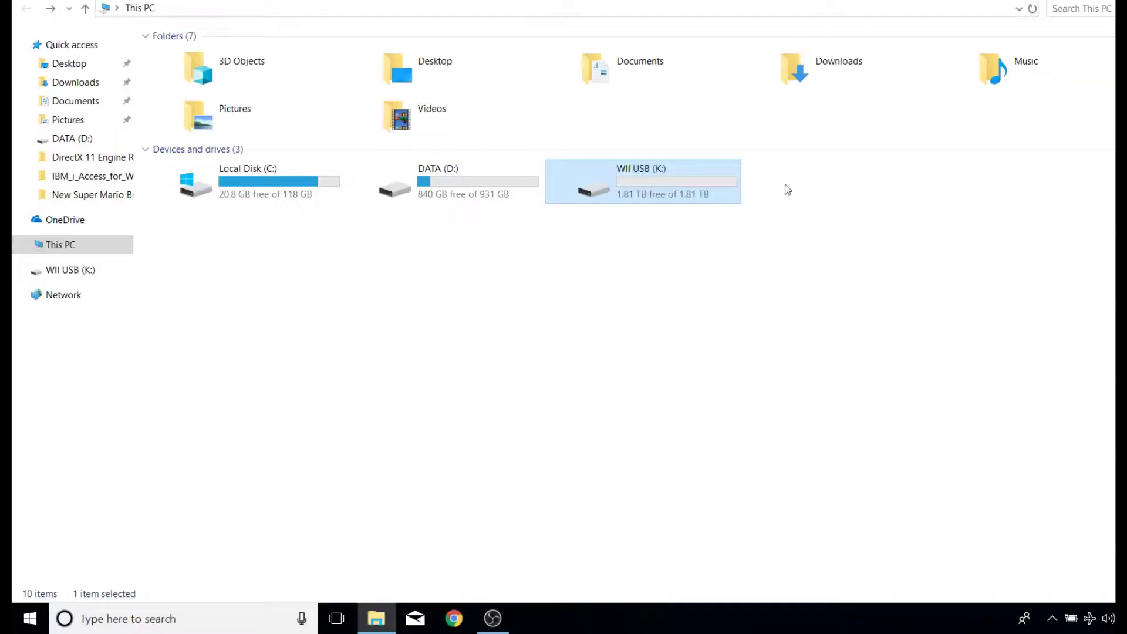
# Step: Review the WII USB drive's format settings, keep NTFS, and close without formatting
pyautogui.rightClick(696, 186)
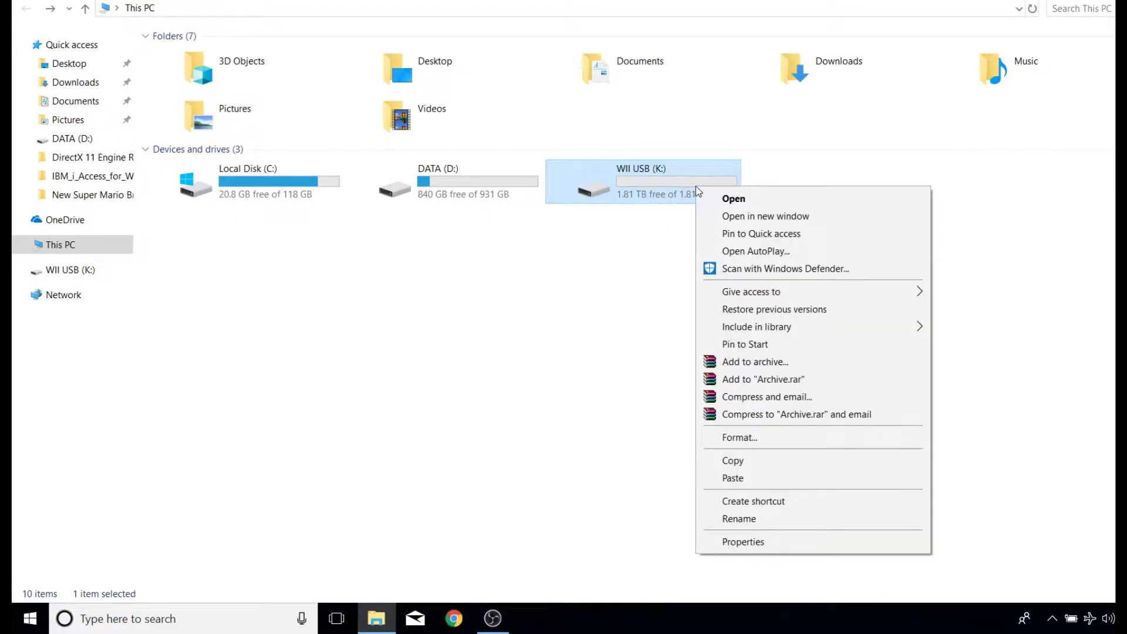
pyautogui.click(740, 437)
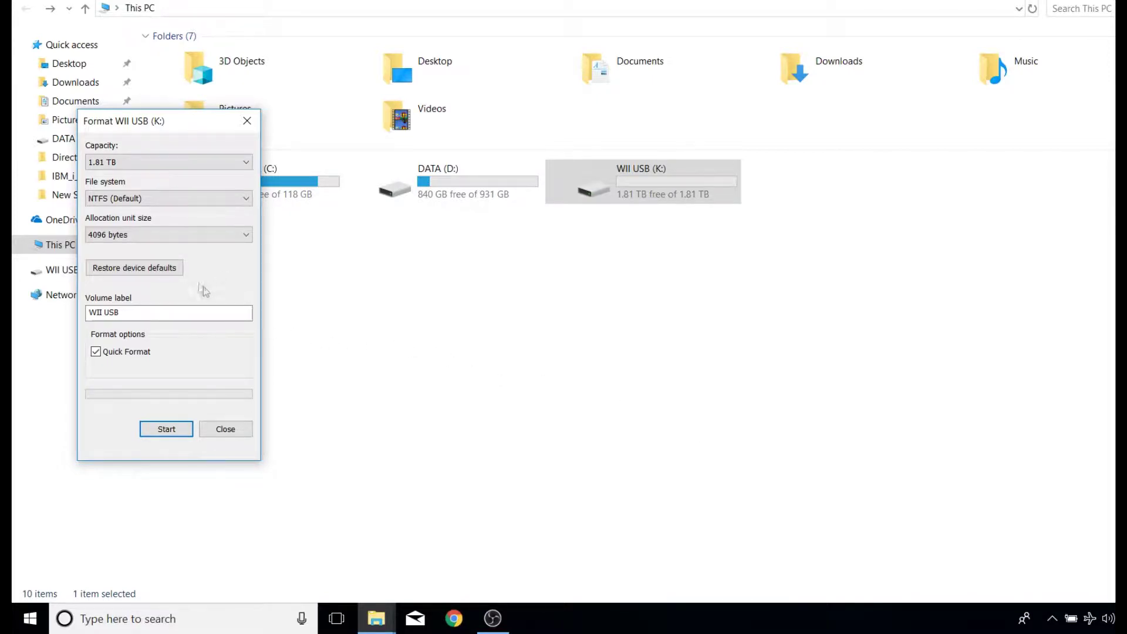
pyautogui.click(214, 197)
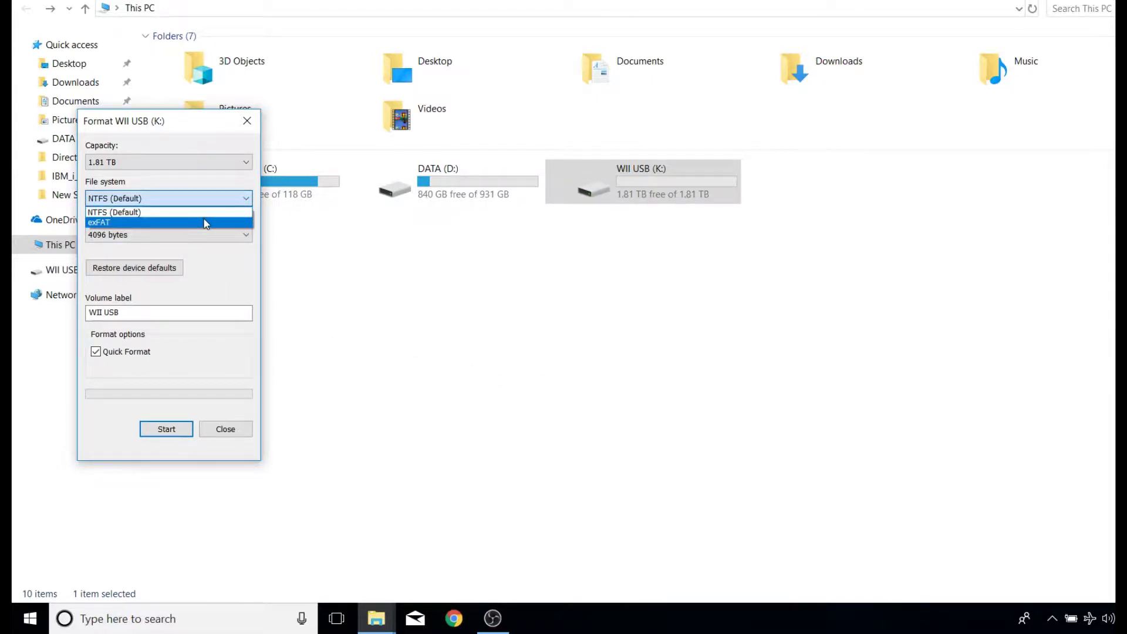
pyautogui.click(223, 203)
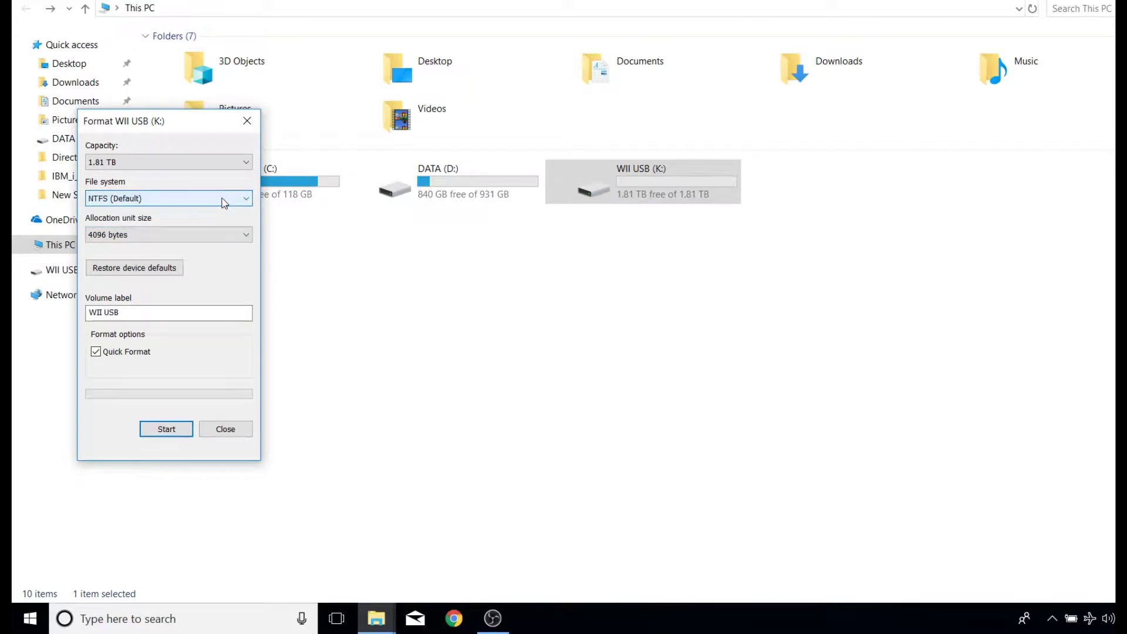
pyautogui.click(234, 433)
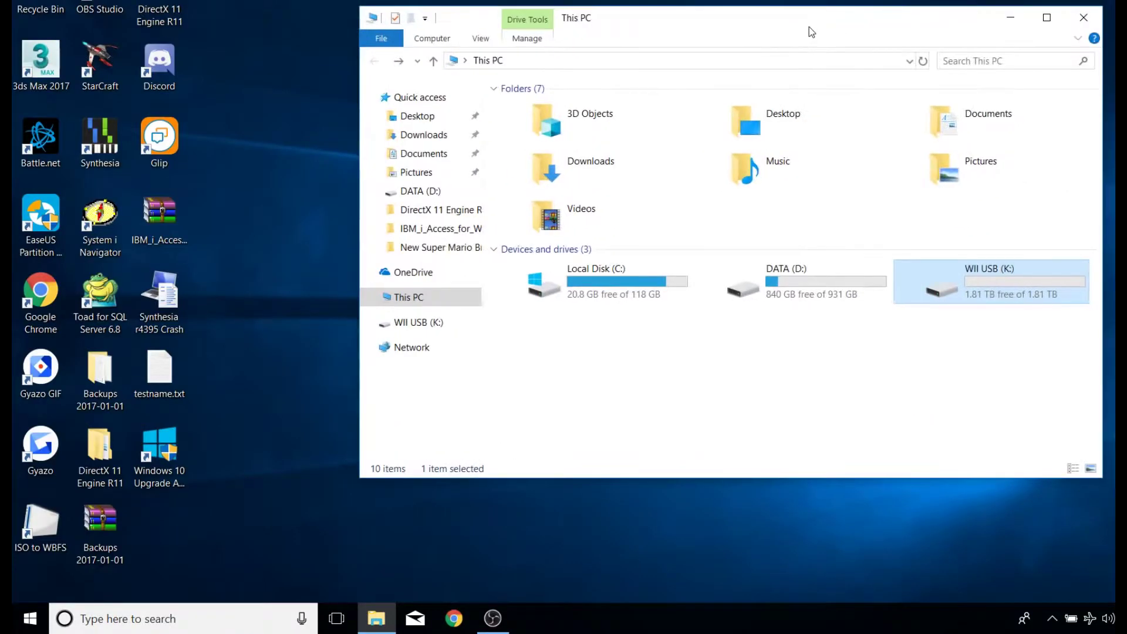
# Step: Apply Convert GPT to MBR on Disk 2 in EaseUS Partition Master, relaunching after the crash
pyautogui.click(40, 226)
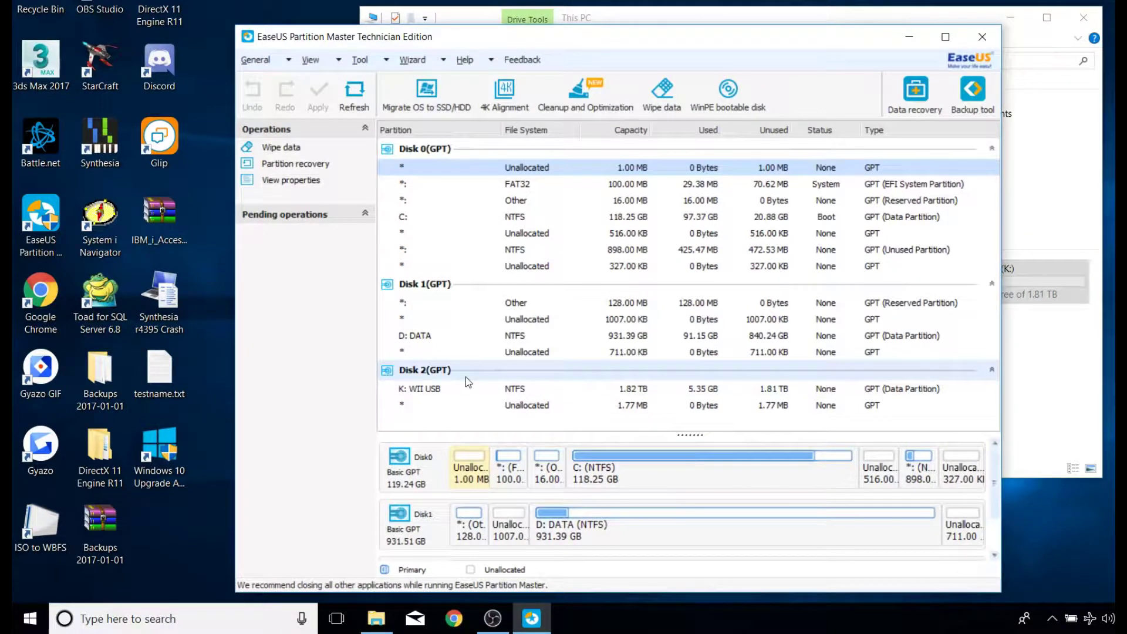
pyautogui.click(464, 376)
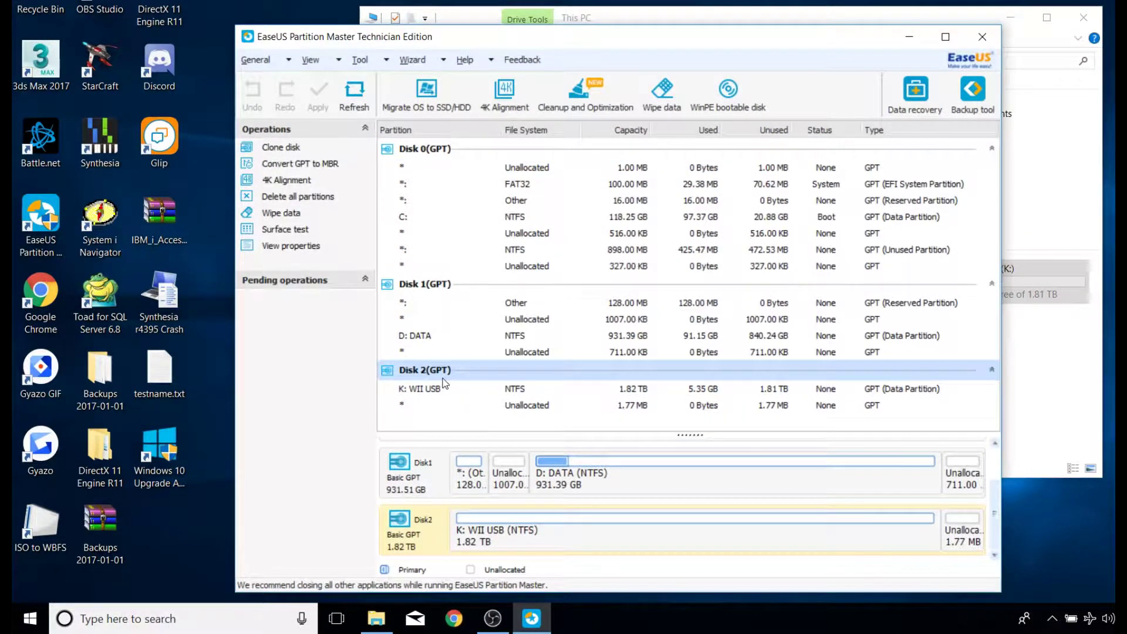
pyautogui.rightClick(443, 382)
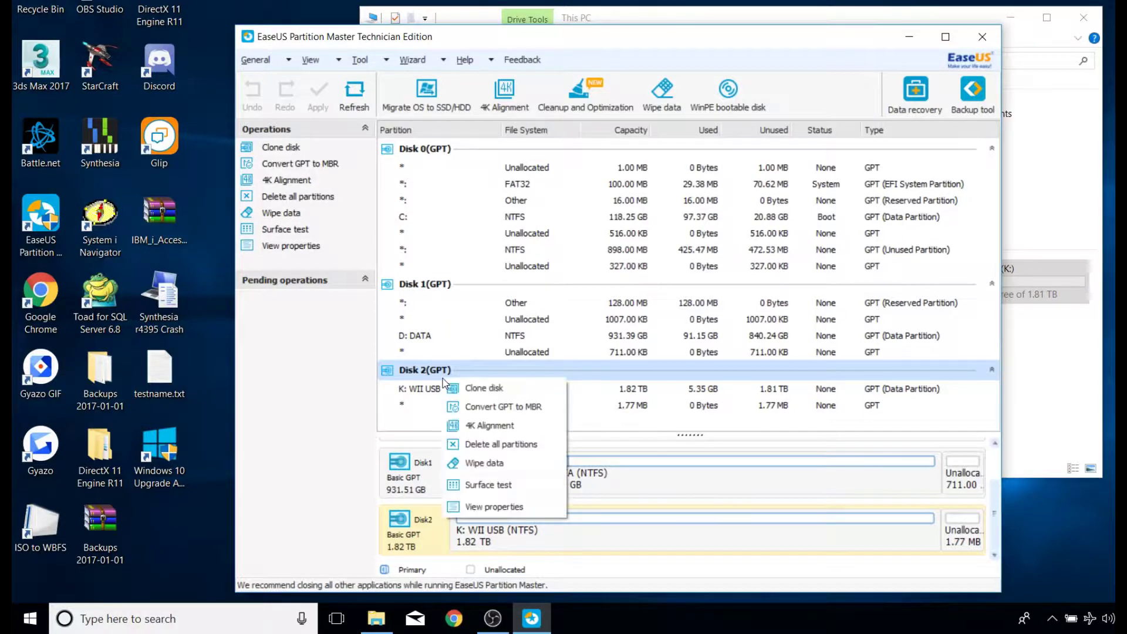
pyautogui.click(495, 411)
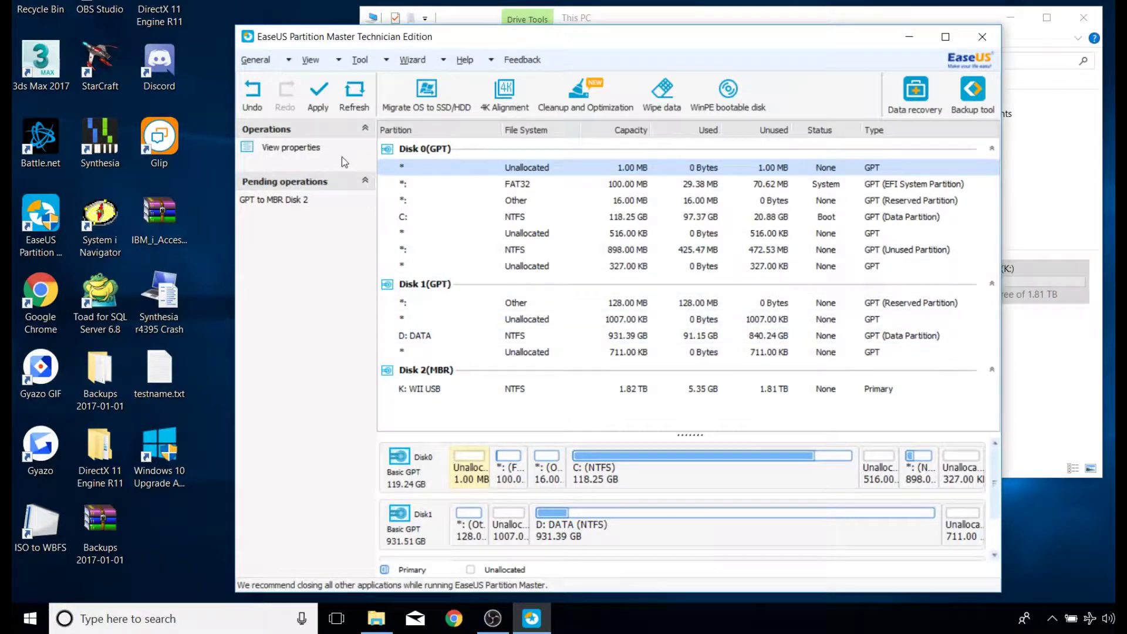
pyautogui.click(319, 97)
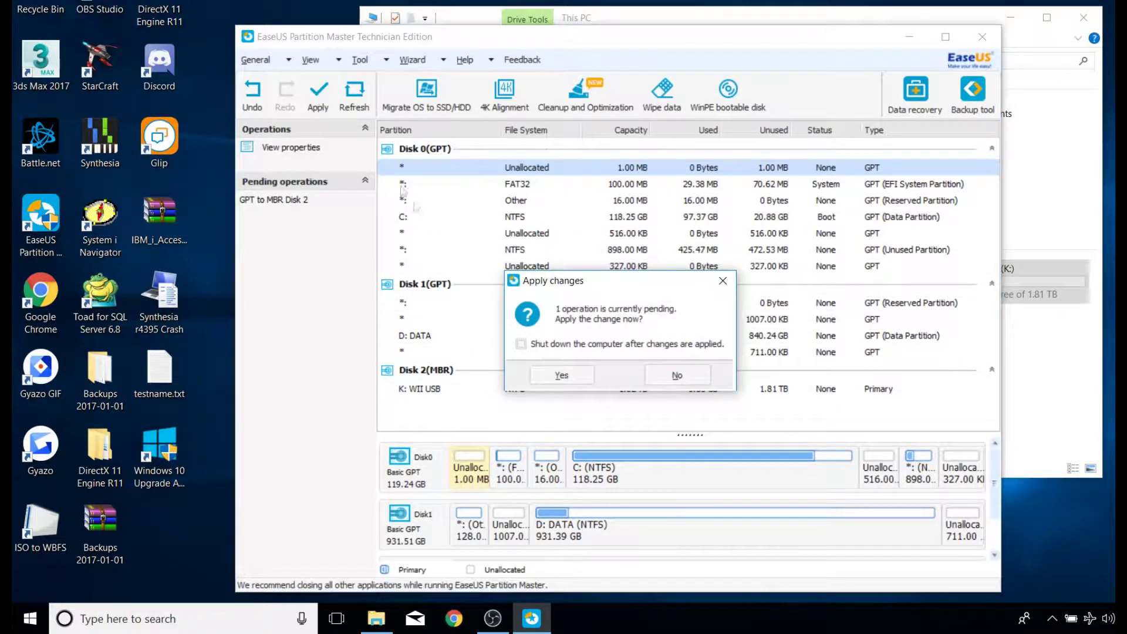
pyautogui.click(563, 377)
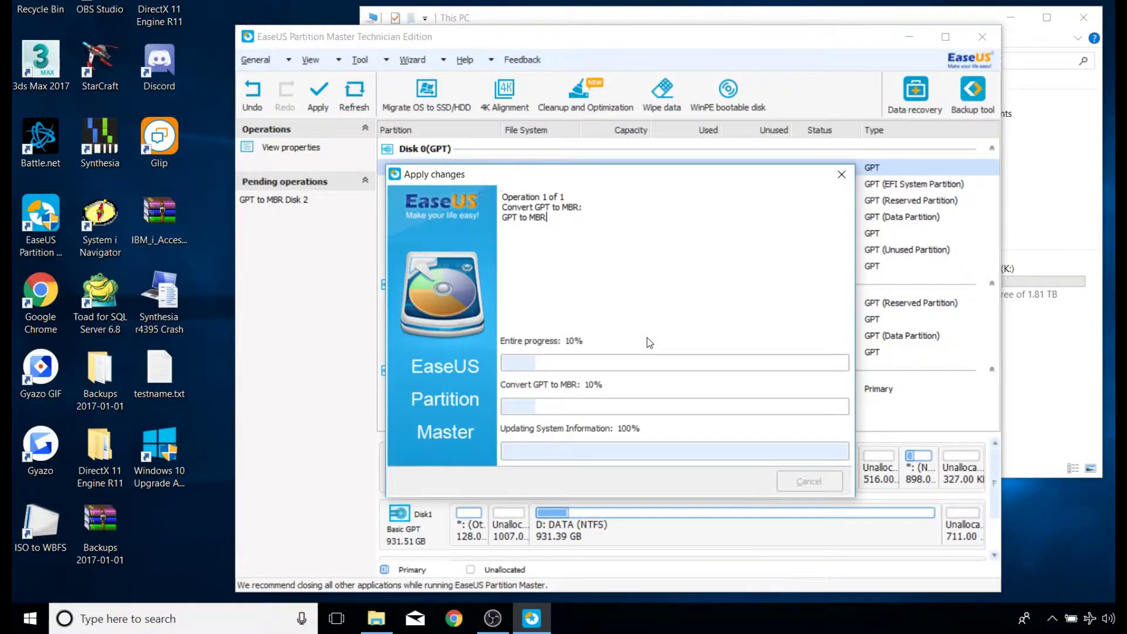
pyautogui.click(639, 340)
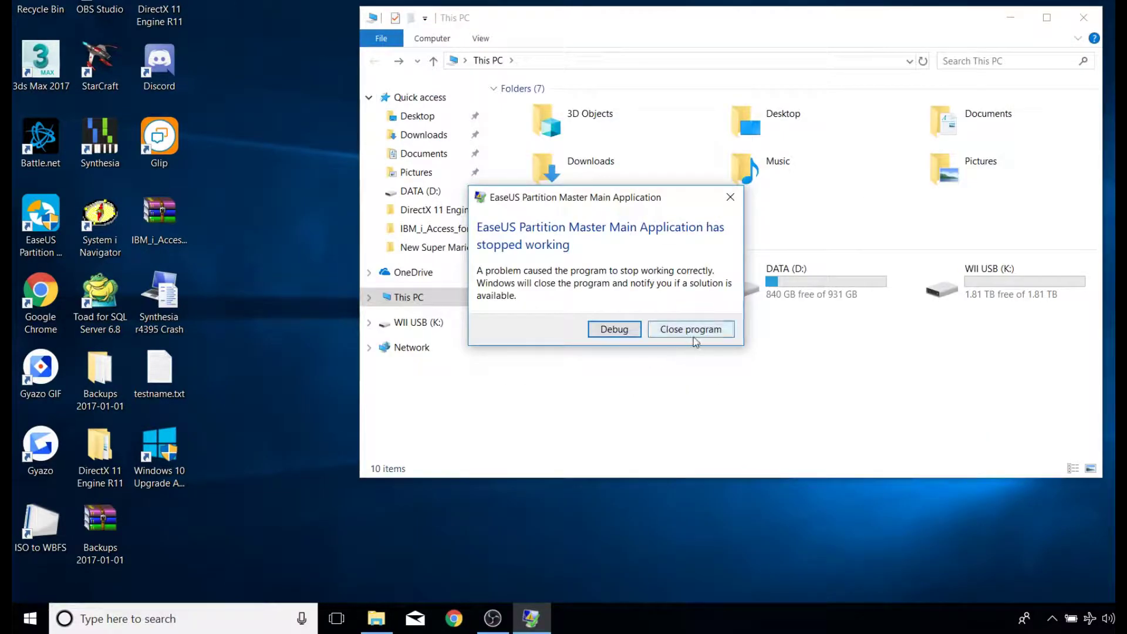
pyautogui.click(694, 330)
pyautogui.doubleClick(41, 217)
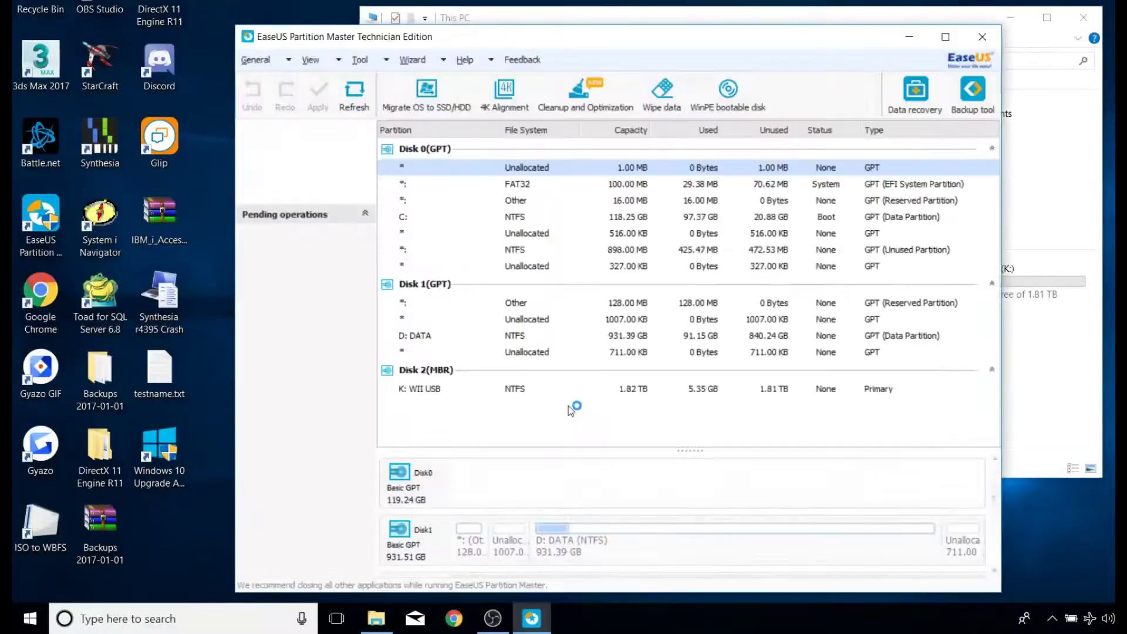
# Step: Delete all partitions on Disk 2 and apply, then close the crashed program
pyautogui.click(493, 397)
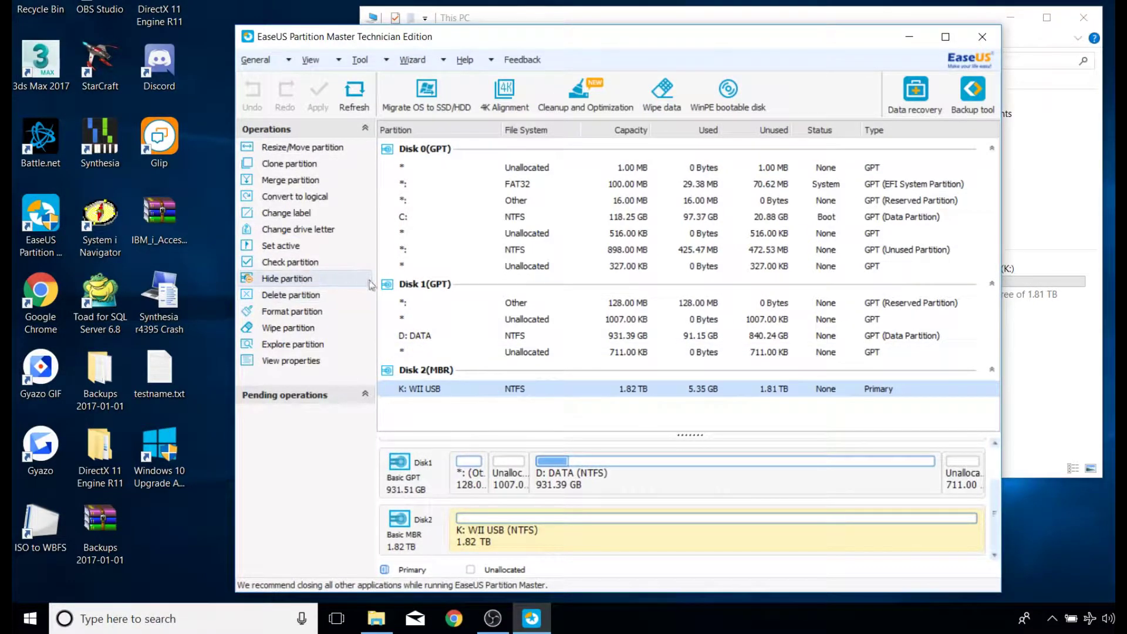
pyautogui.click(426, 370)
pyautogui.rightClick(428, 370)
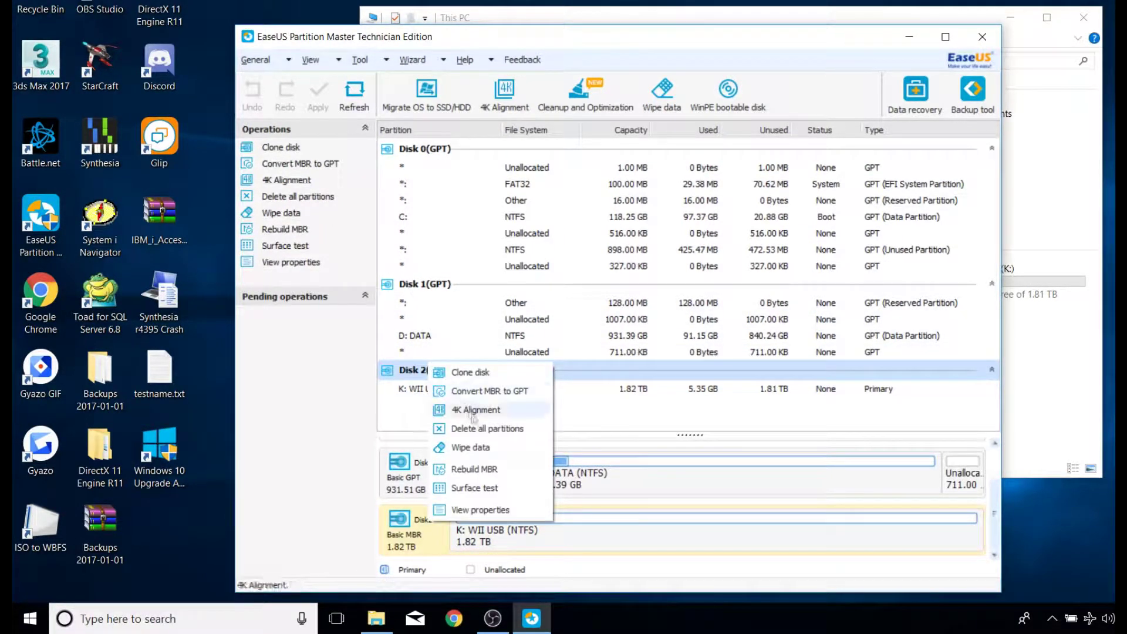
pyautogui.click(544, 429)
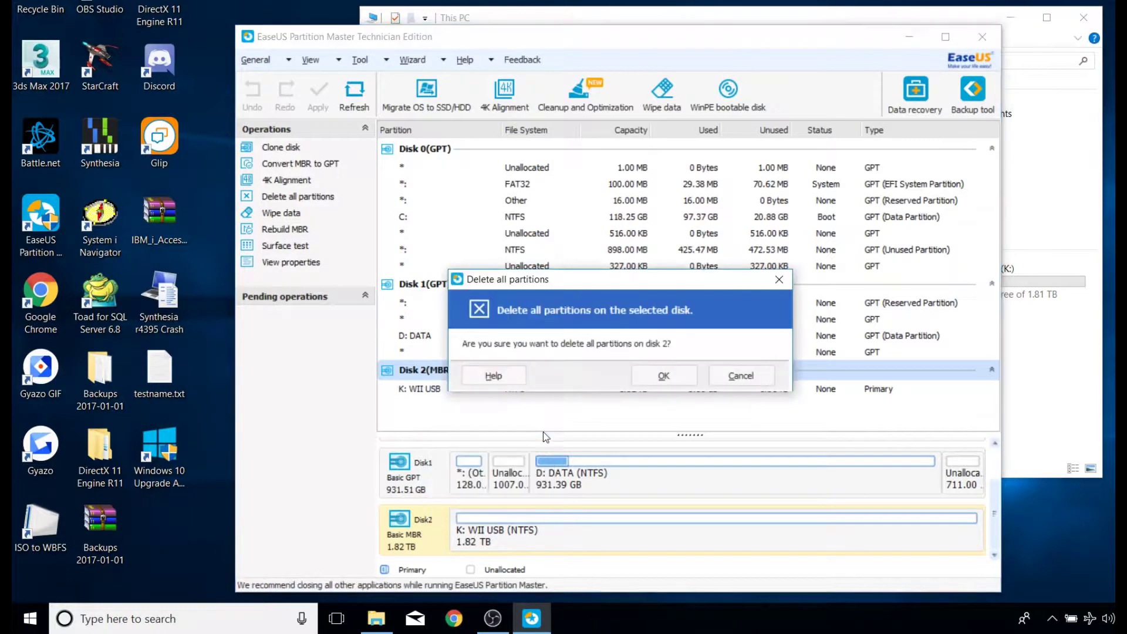
pyautogui.click(683, 381)
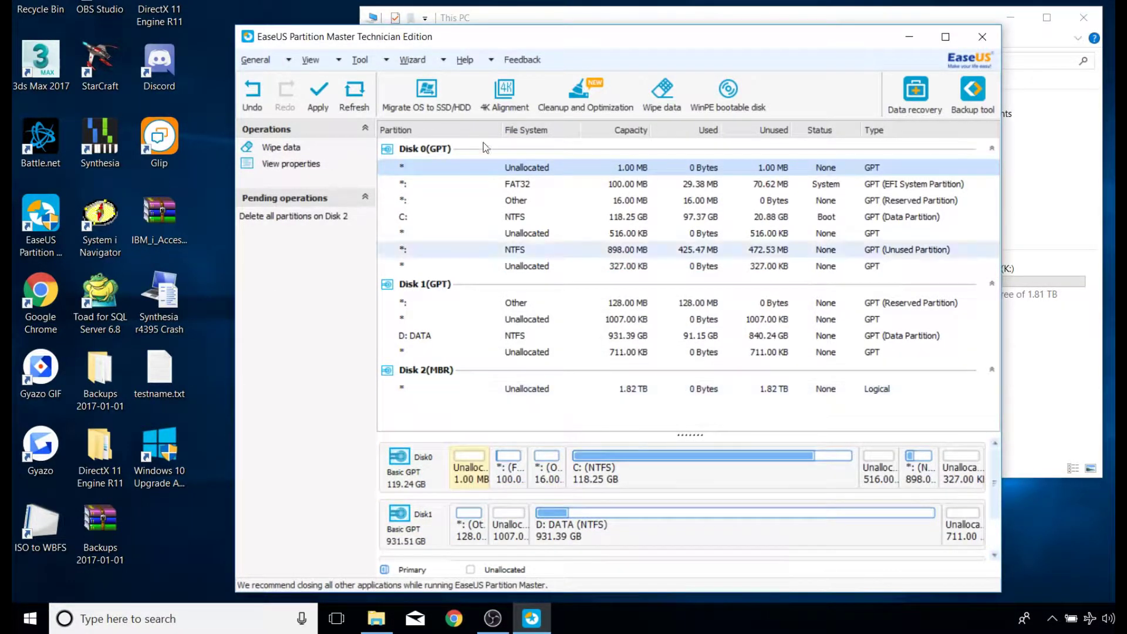
pyautogui.click(319, 97)
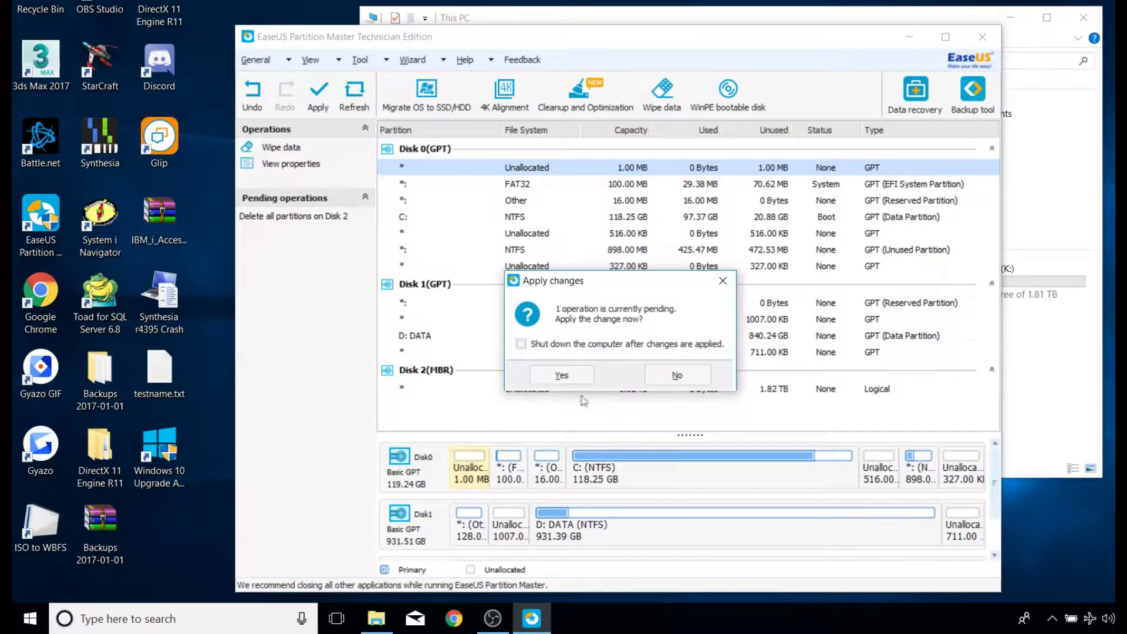
pyautogui.click(564, 375)
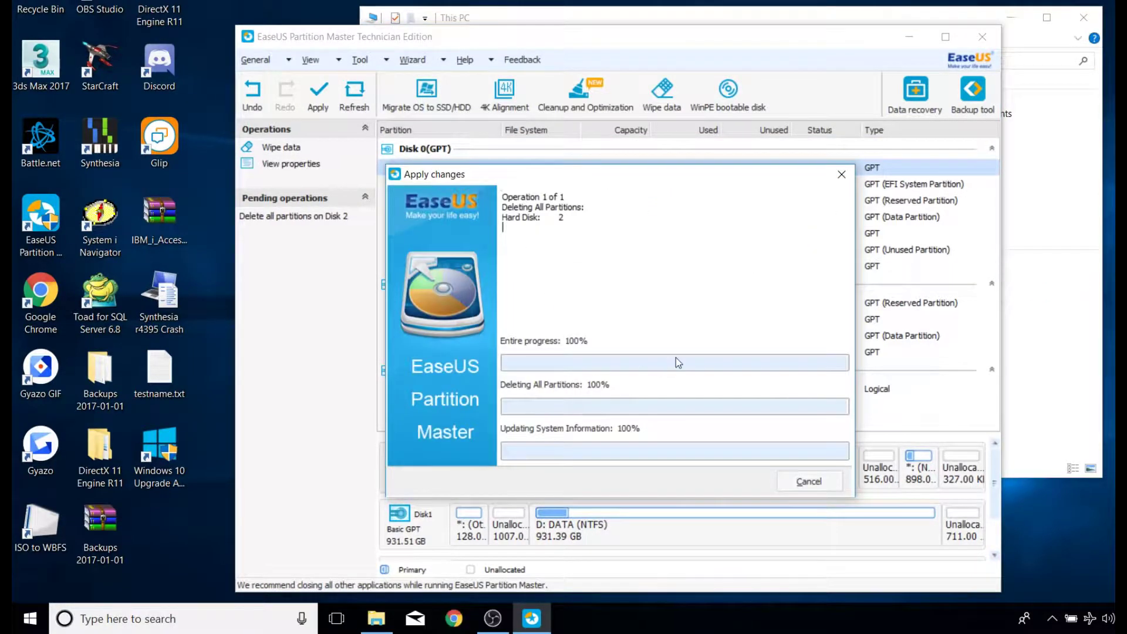
pyautogui.click(635, 341)
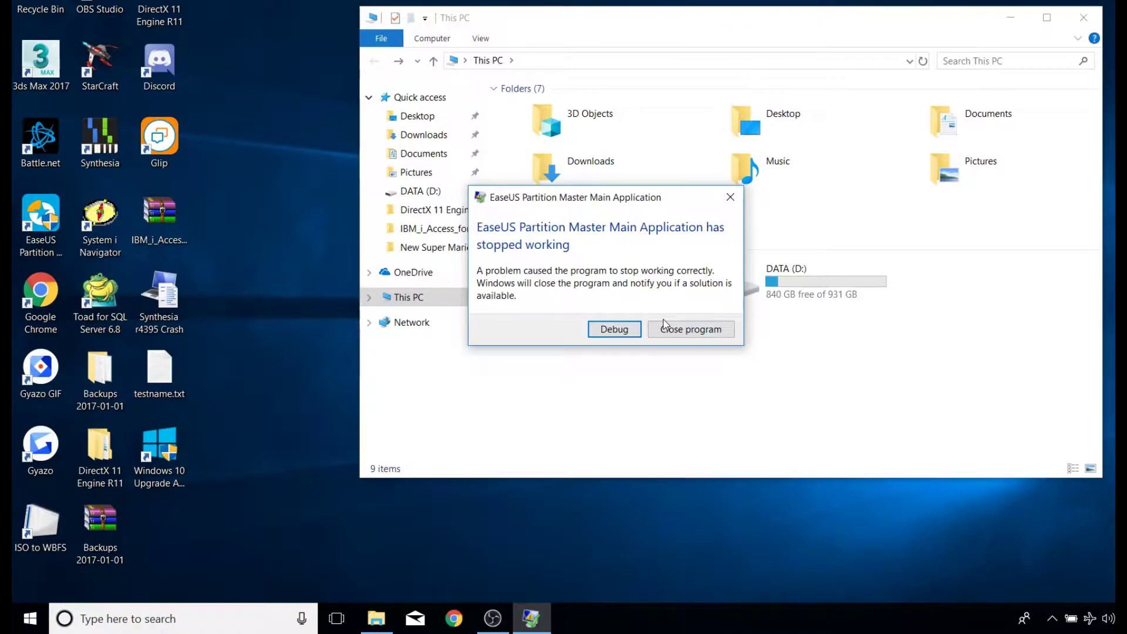
pyautogui.click(687, 328)
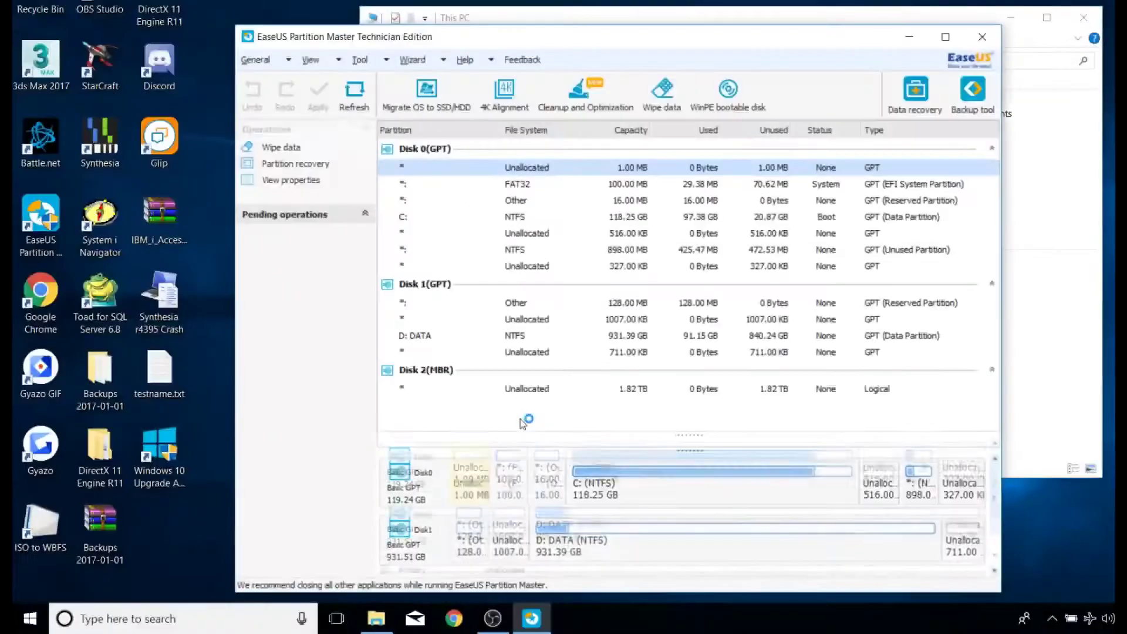
# Step: Start a new partition in Disk 2's unallocated space labelled WII USB, Primary, FAT32
pyautogui.click(551, 389)
pyautogui.rightClick(552, 388)
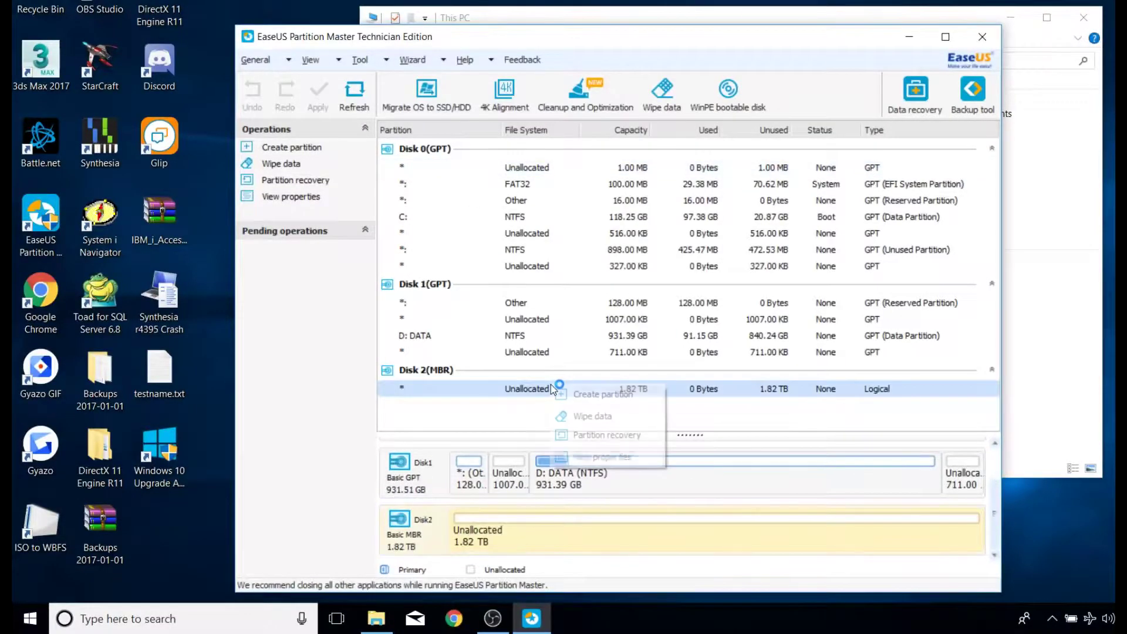
pyautogui.click(575, 398)
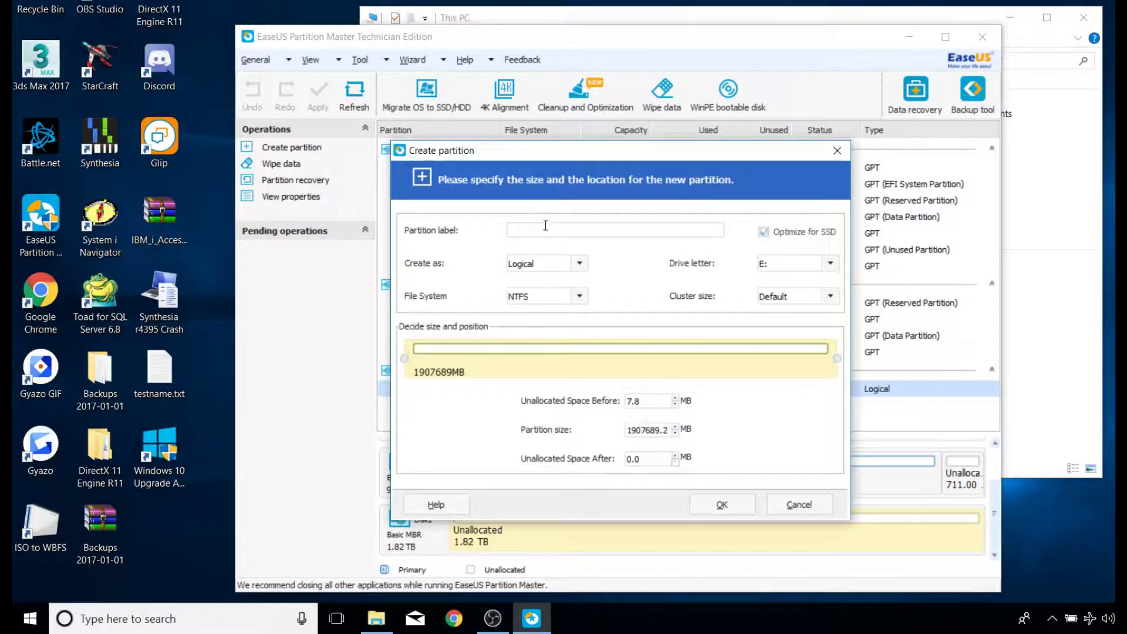
pyautogui.write('Wii USB')
pyautogui.click(580, 263)
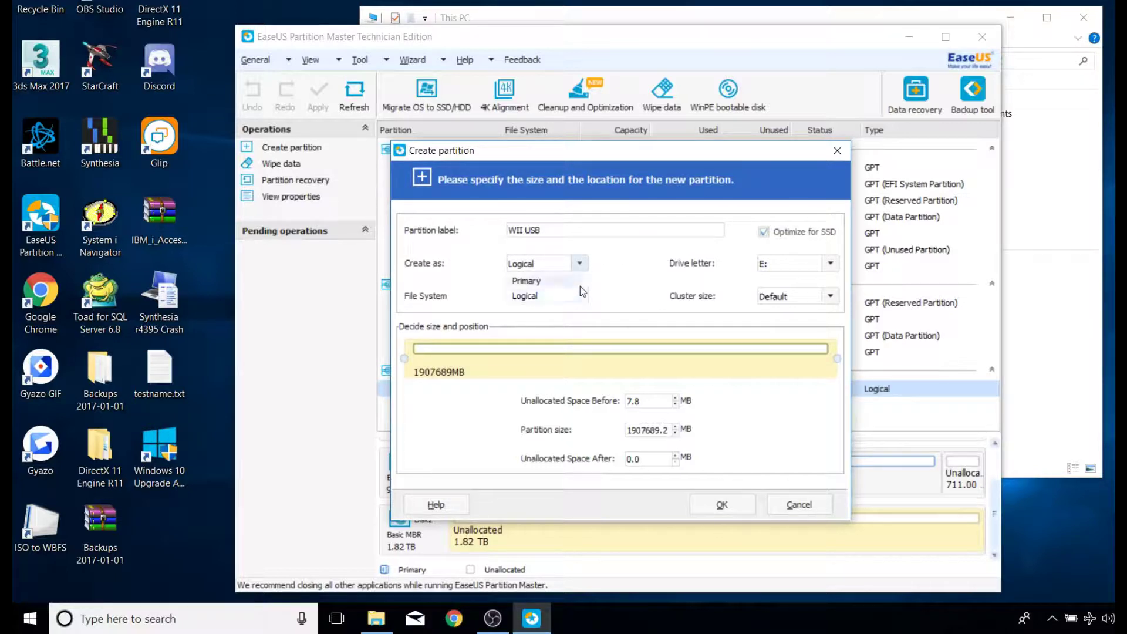
pyautogui.click(581, 281)
pyautogui.click(579, 295)
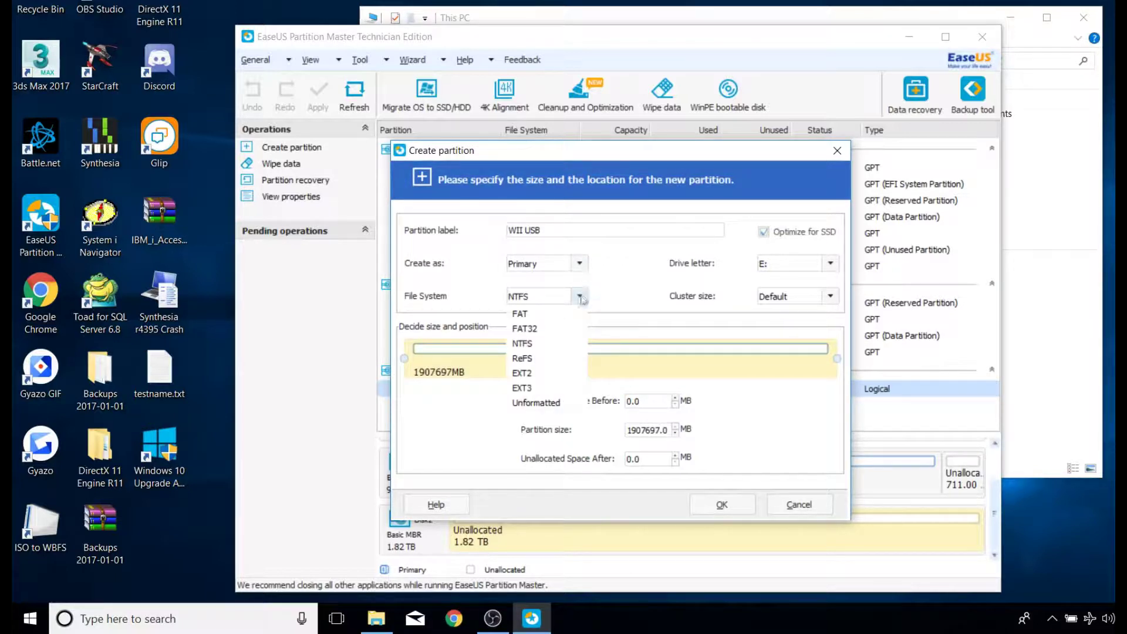
pyautogui.click(565, 333)
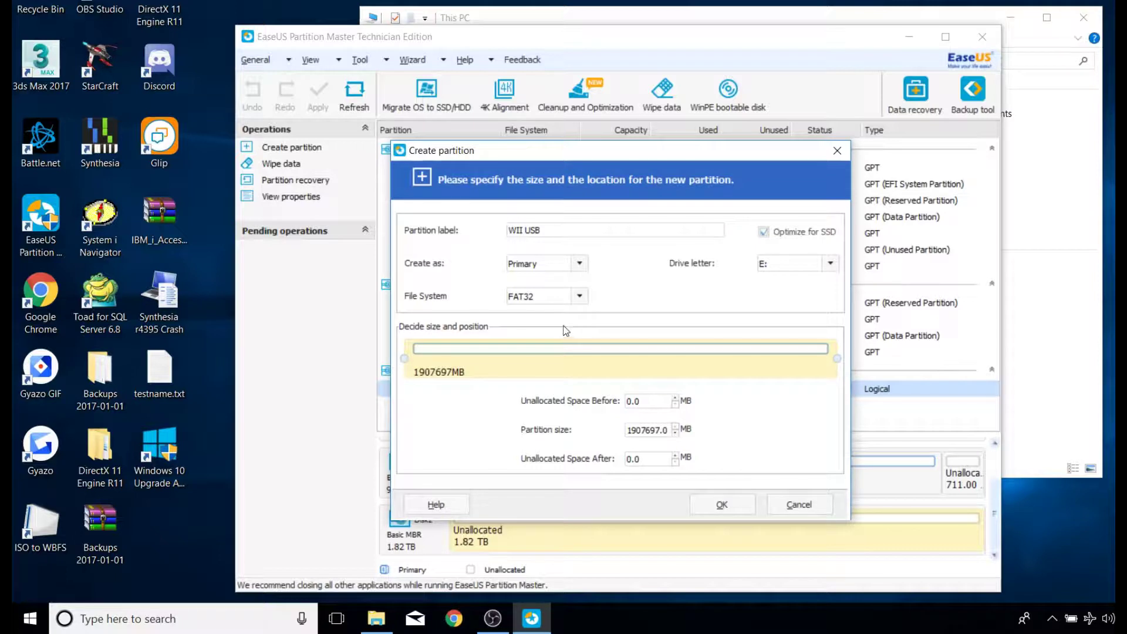
# Step: Assign drive letter J:, create the partition, and apply the pending operation
pyautogui.click(830, 263)
pyautogui.click(788, 383)
pyautogui.click(724, 505)
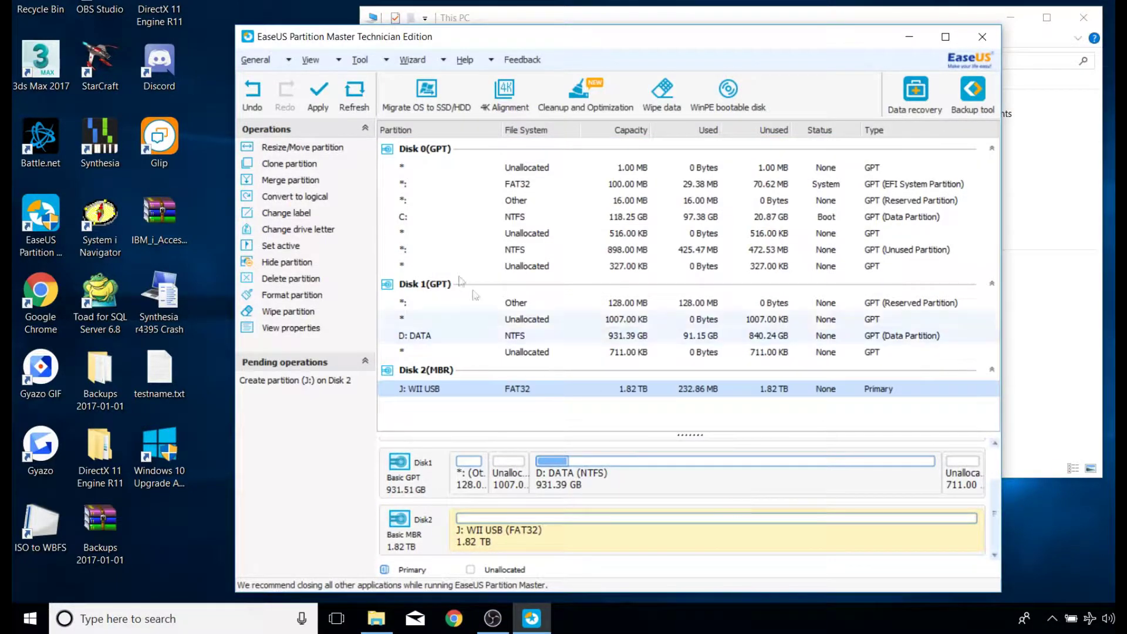
pyautogui.click(328, 111)
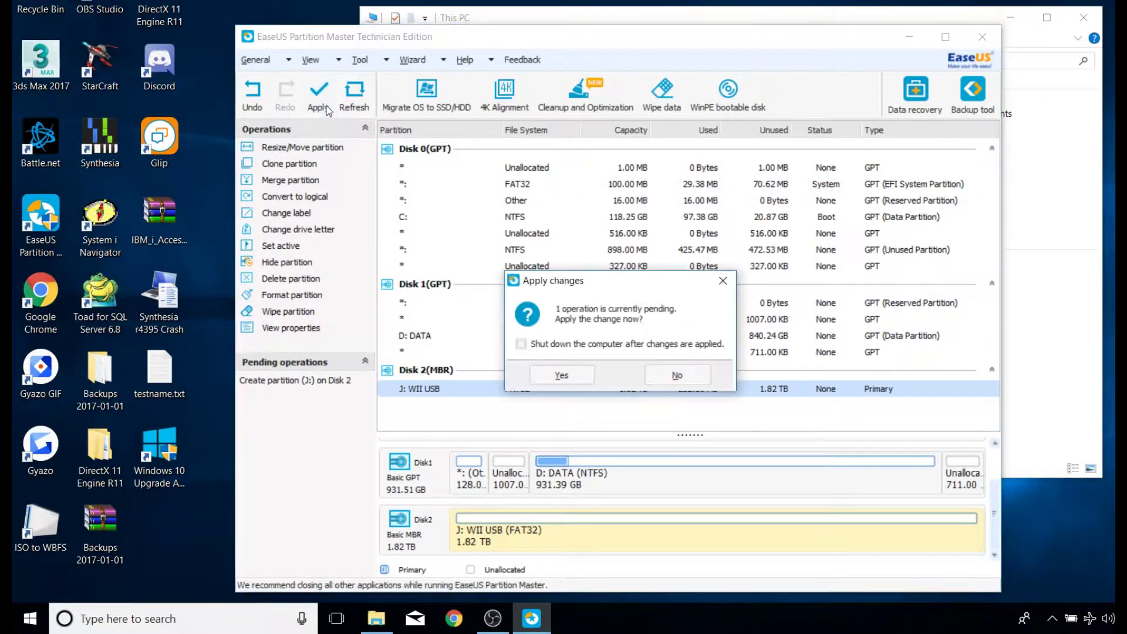
pyautogui.click(568, 374)
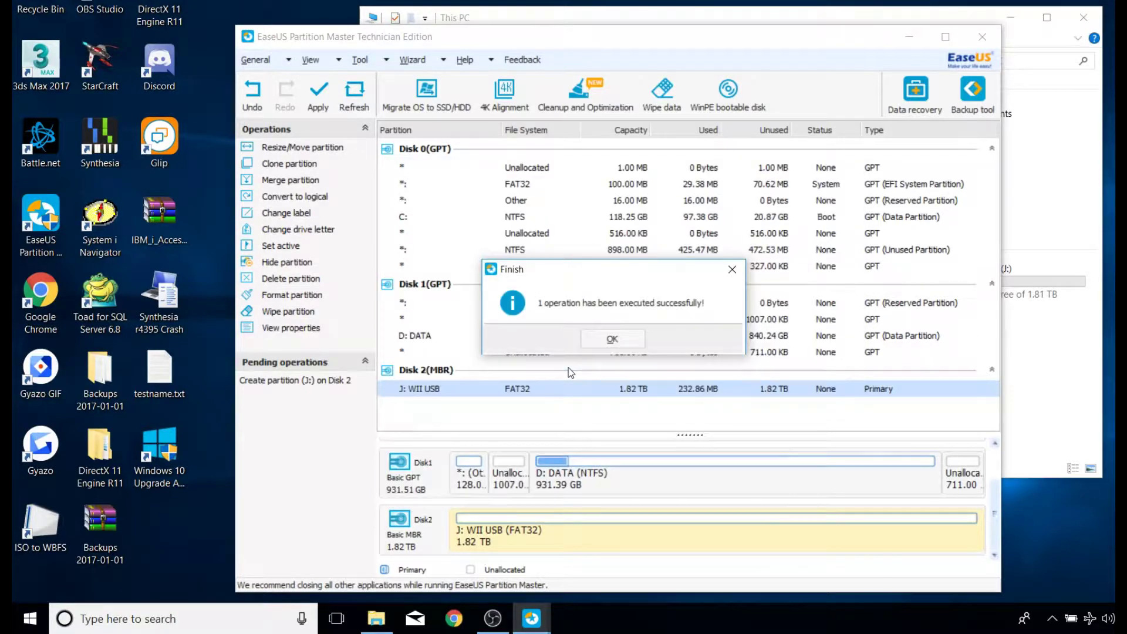
pyautogui.click(624, 335)
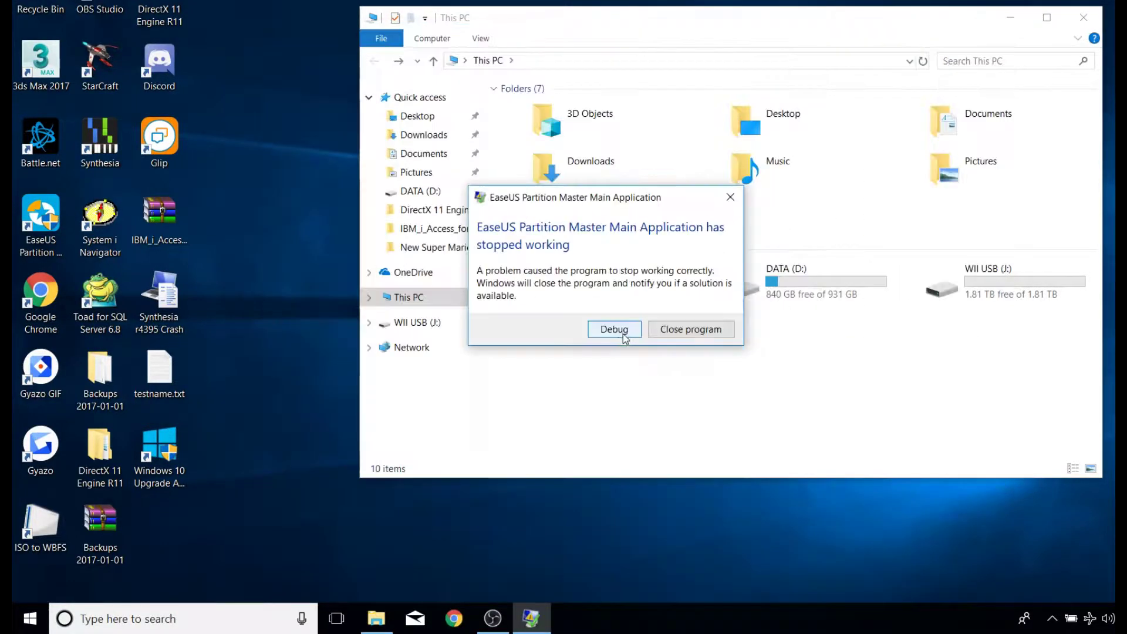
# Step: Close the crashed EaseUS program and inspect the new J: WII USB FAT32 partition on Disk 2
pyautogui.click(678, 333)
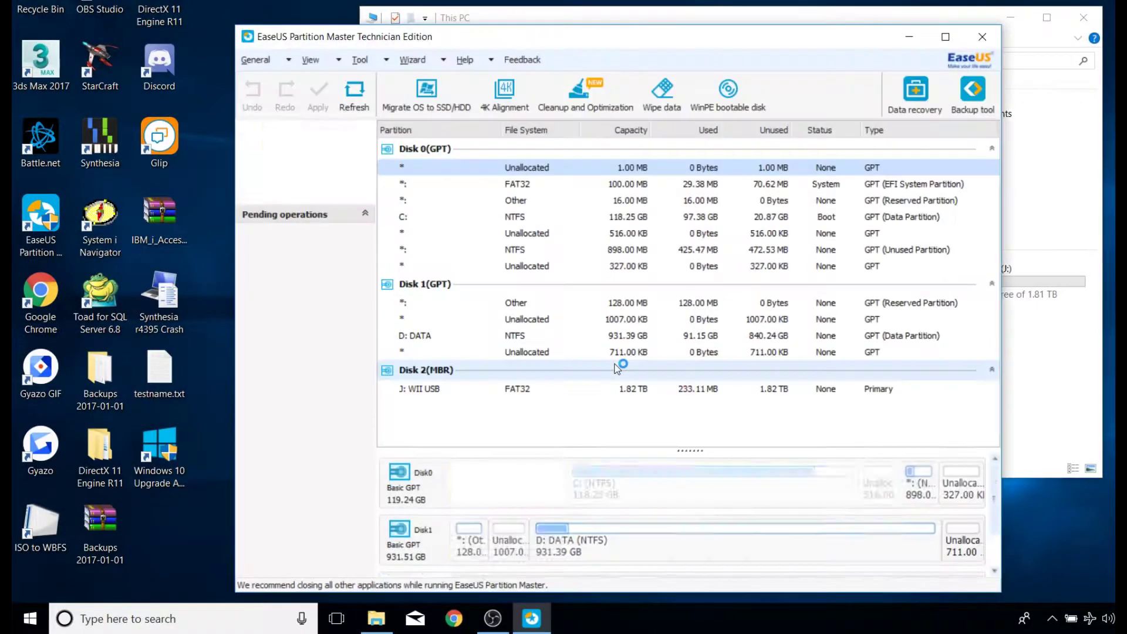
pyautogui.click(525, 393)
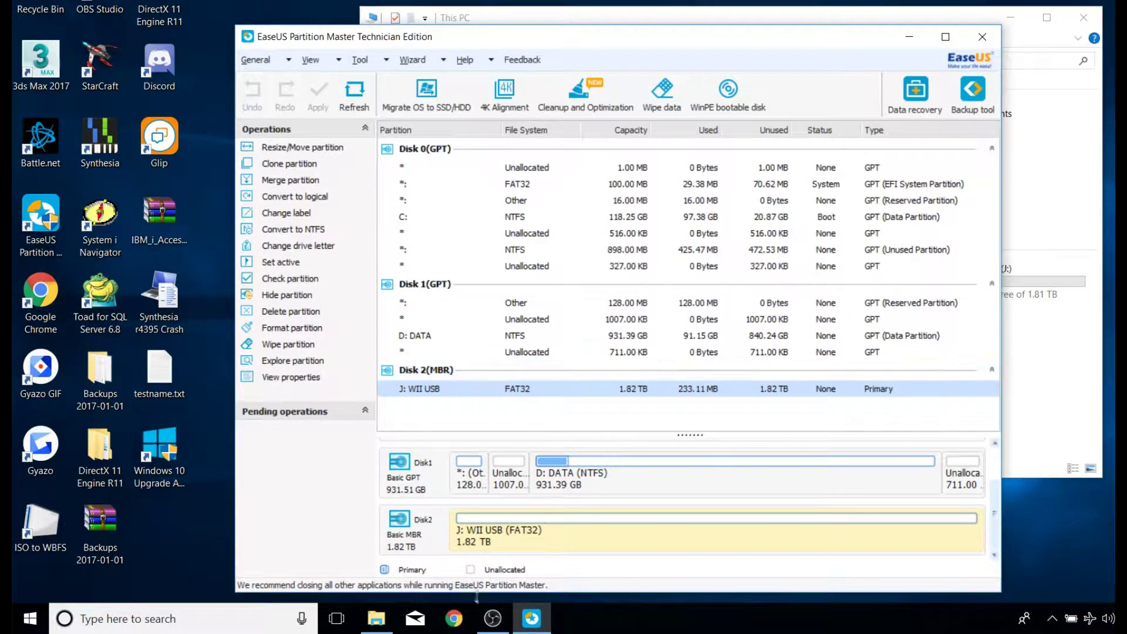
pyautogui.click(492, 618)
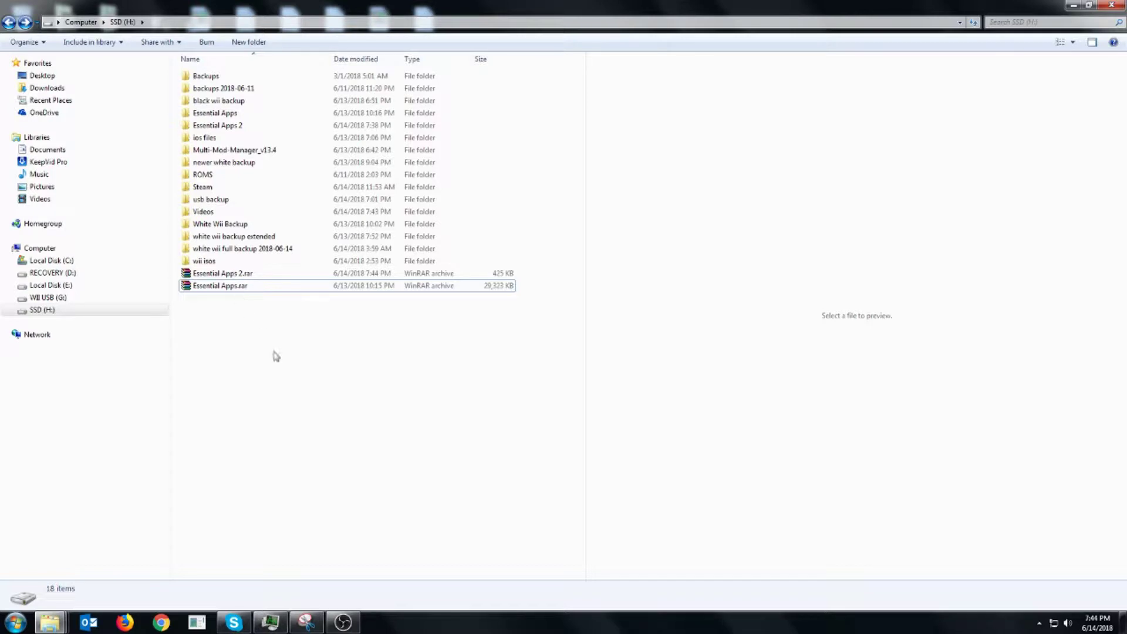
# Step: Extract Essential Apps 2.rar to an Essential Apps 2 folder, entering the archive password
pyautogui.click(233, 278)
pyautogui.rightClick(234, 278)
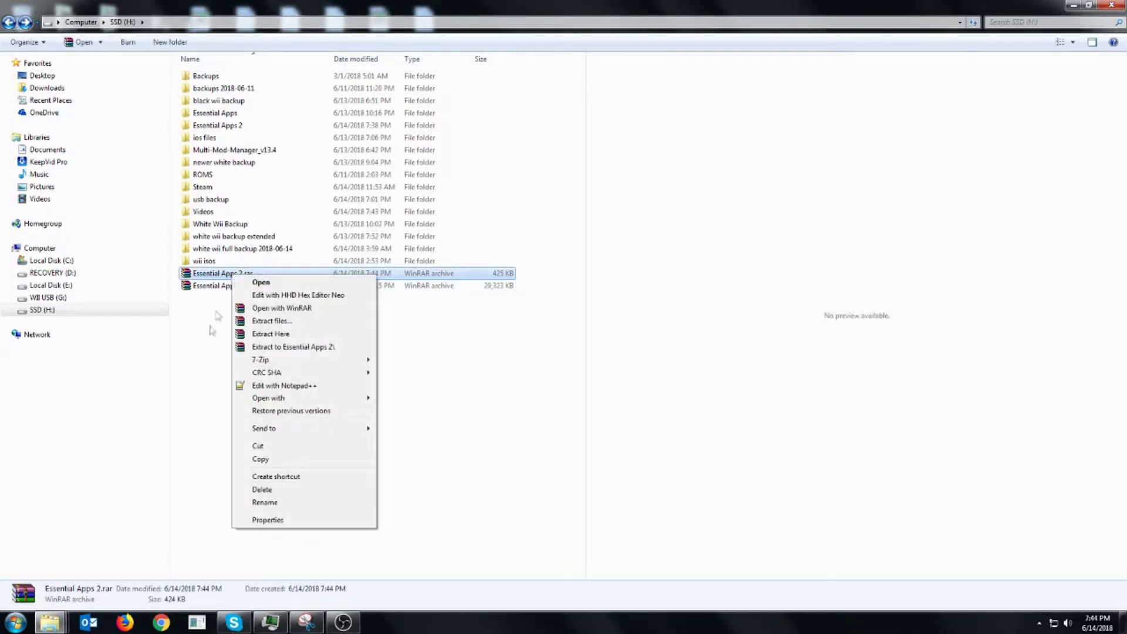
pyautogui.click(211, 329)
pyautogui.click(249, 274)
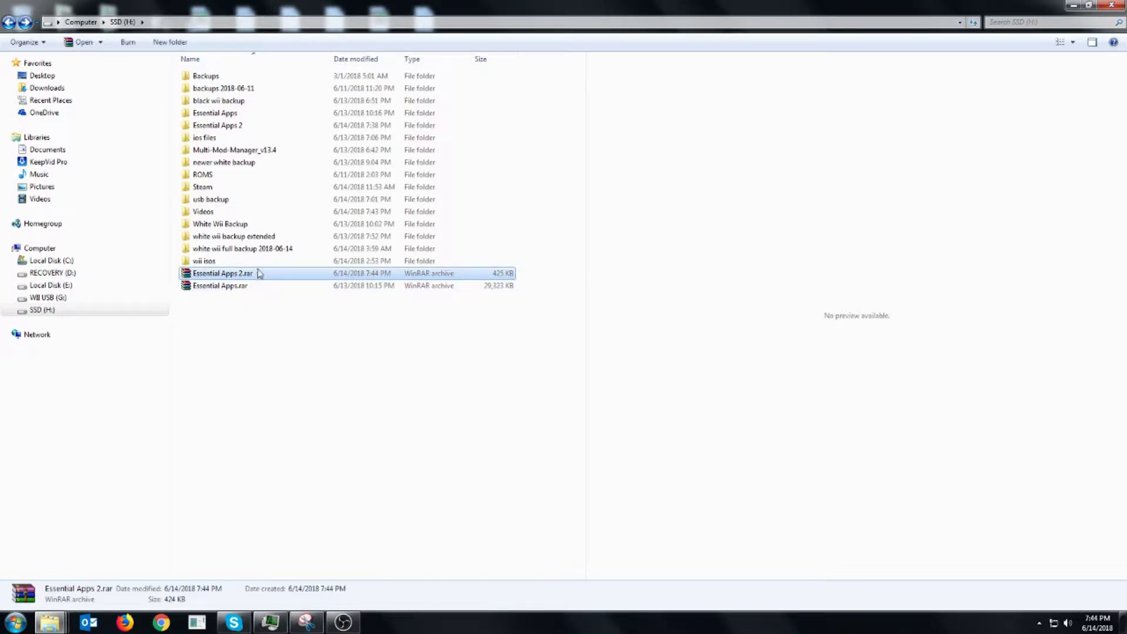
pyautogui.rightClick(271, 277)
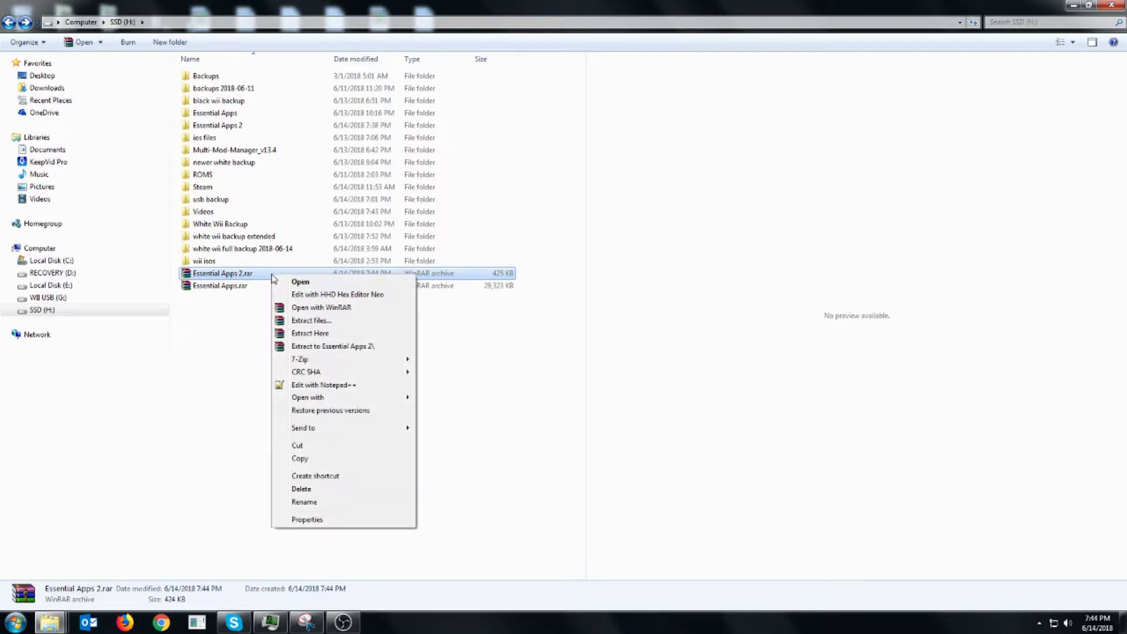
pyautogui.click(242, 342)
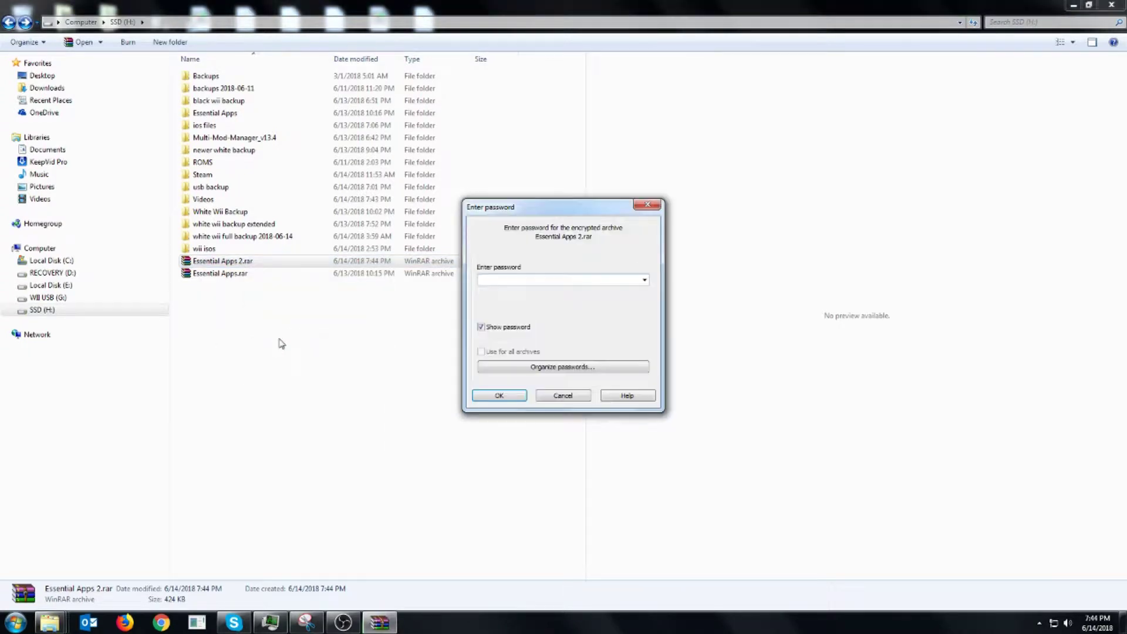
pyautogui.click(506, 396)
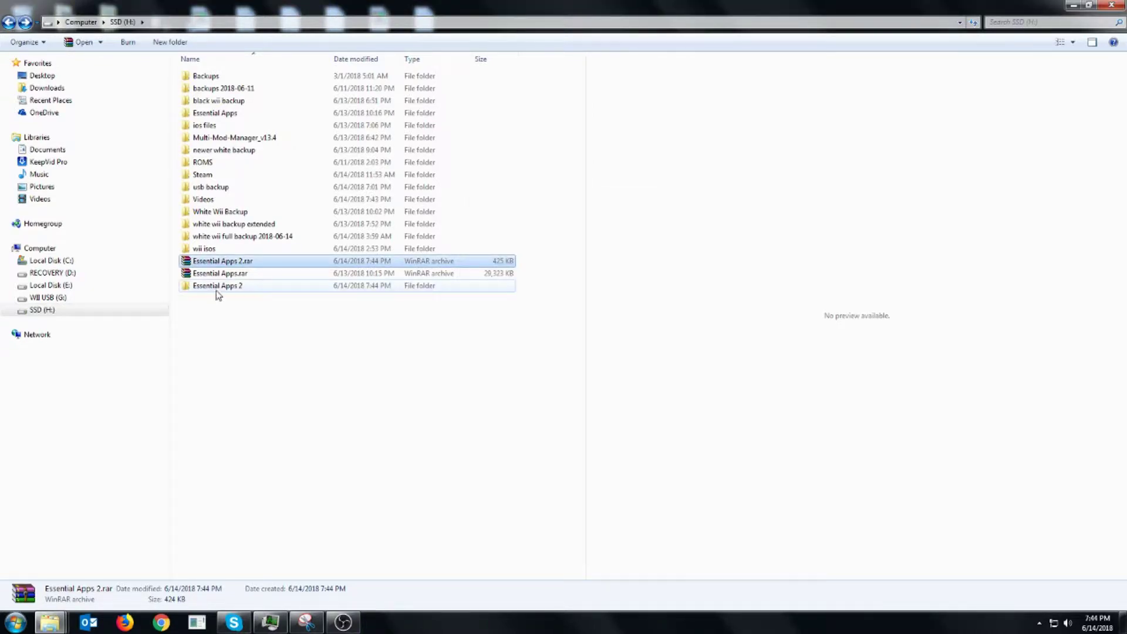
# Step: Run isotowbfs_setup.exe, accept the license and defaults with a desktop icon, and launch ISO to WBFS
pyautogui.doubleClick(218, 288)
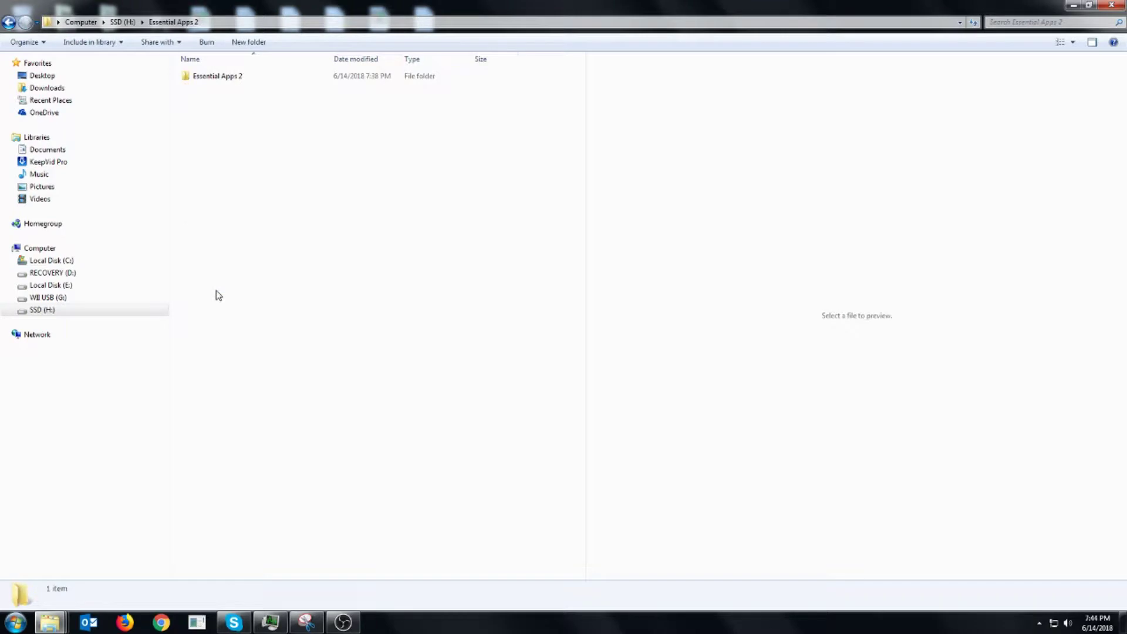
pyautogui.doubleClick(202, 77)
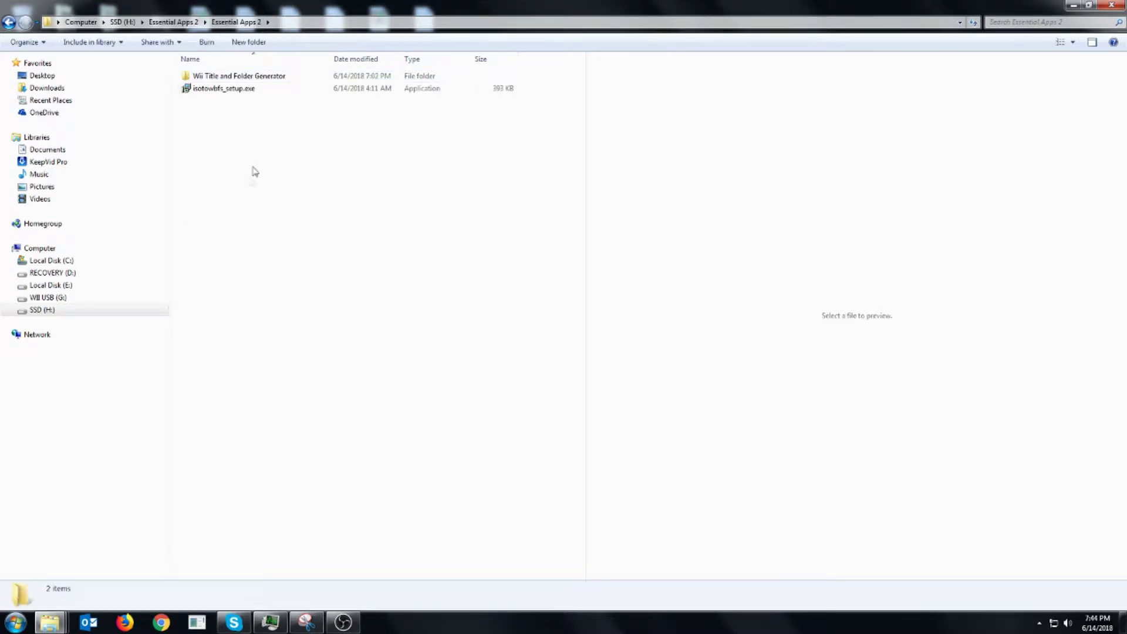
pyautogui.doubleClick(256, 96)
pyautogui.click(637, 407)
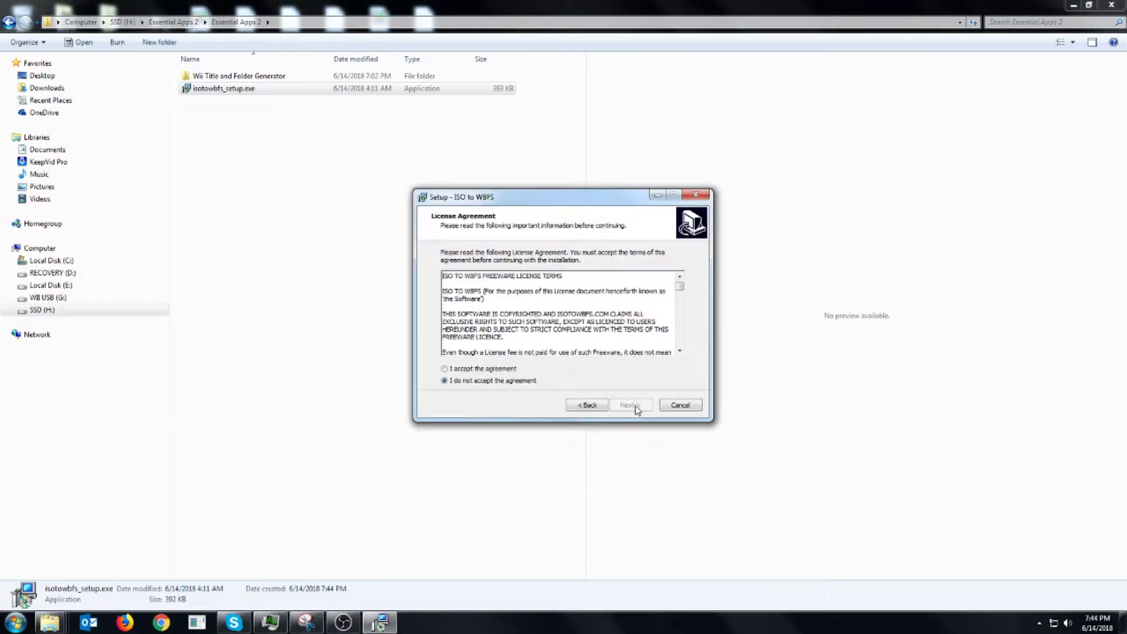
pyautogui.click(505, 369)
pyautogui.click(639, 406)
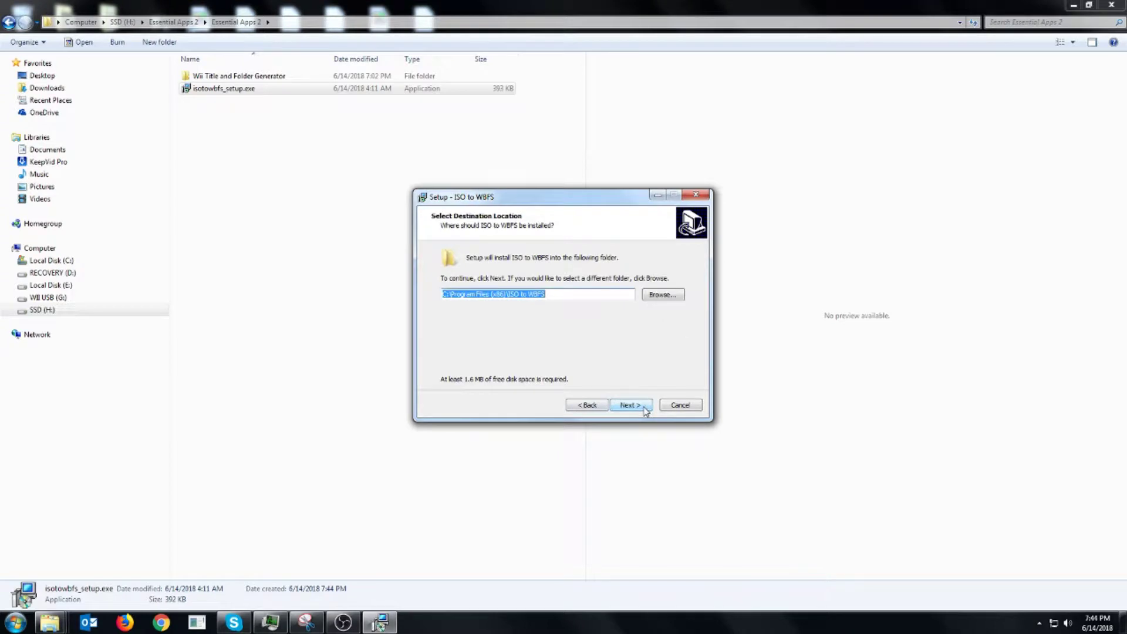
pyautogui.click(645, 410)
pyautogui.click(644, 409)
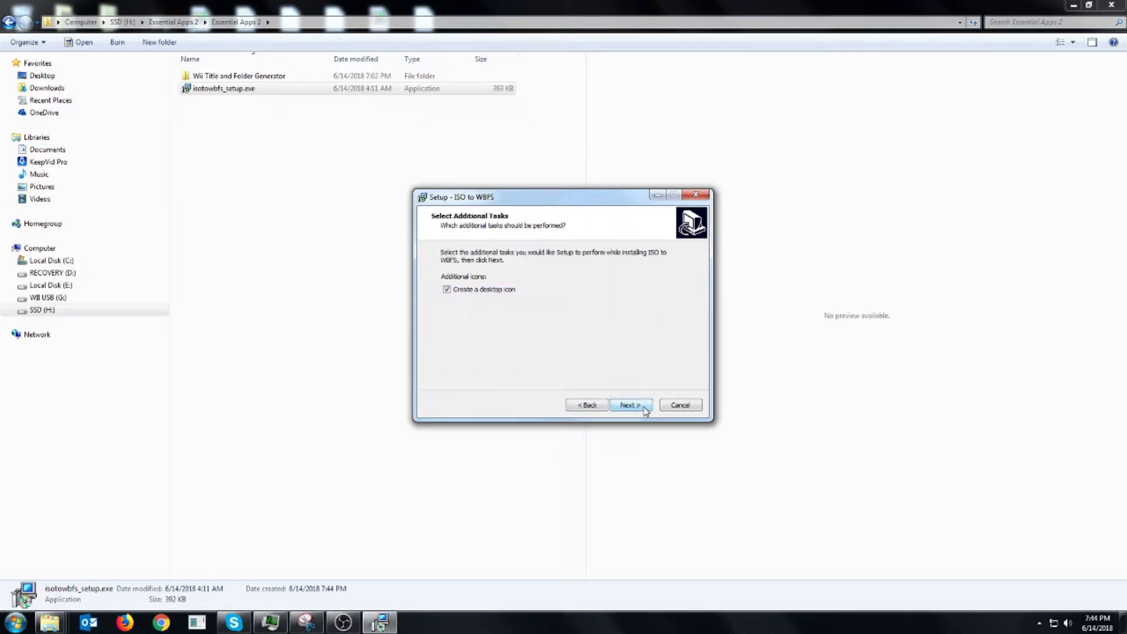
pyautogui.click(644, 409)
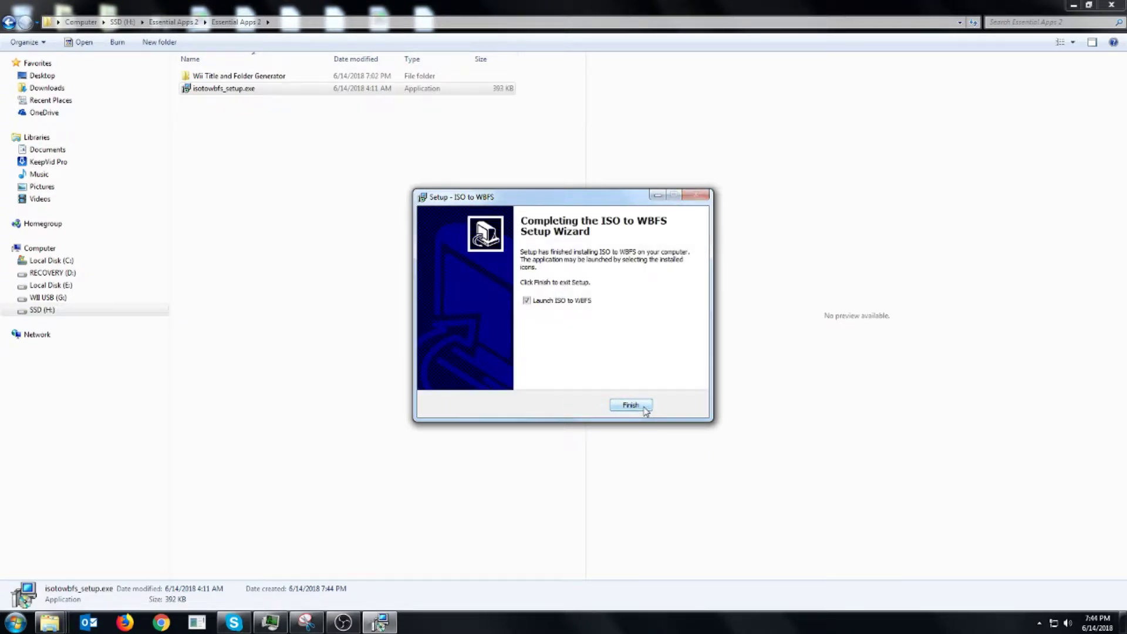
pyautogui.click(637, 406)
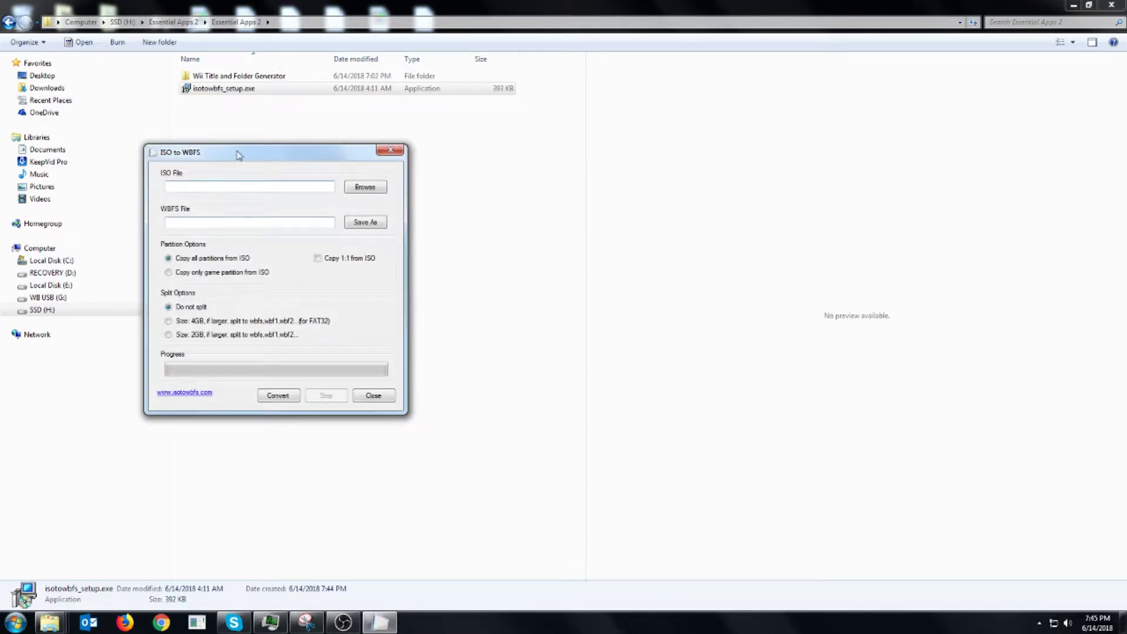
# Step: Locate Super Smash Bros. Brawl.iso in the wii isos folder on SSD (H:)
pyautogui.moveTo(236, 157); pyautogui.dragTo(336, 239)
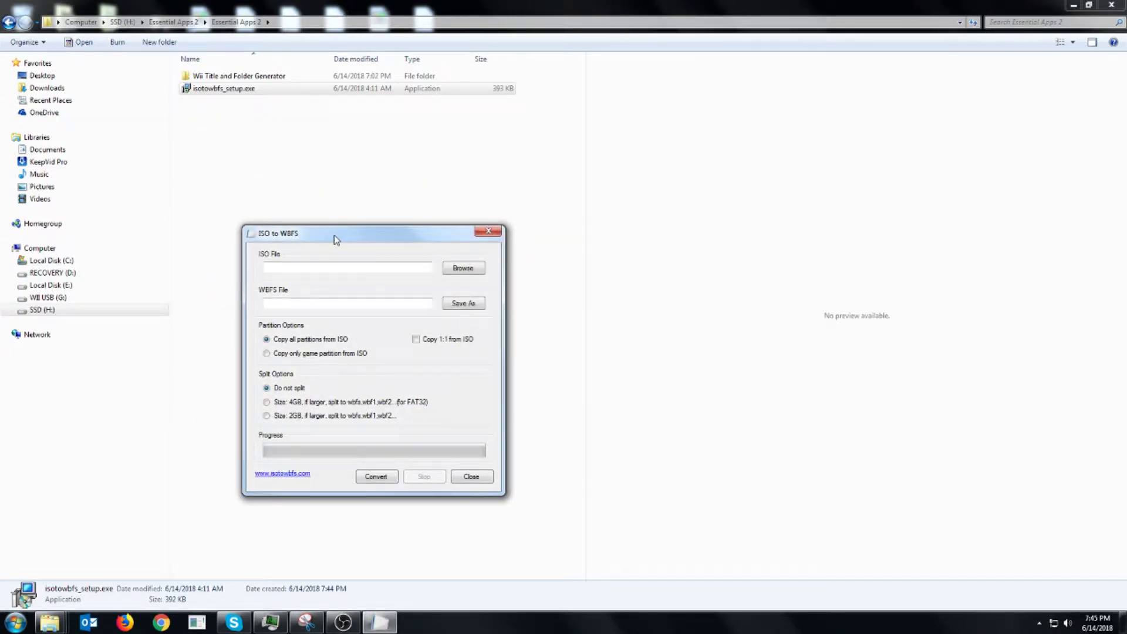
pyautogui.click(74, 310)
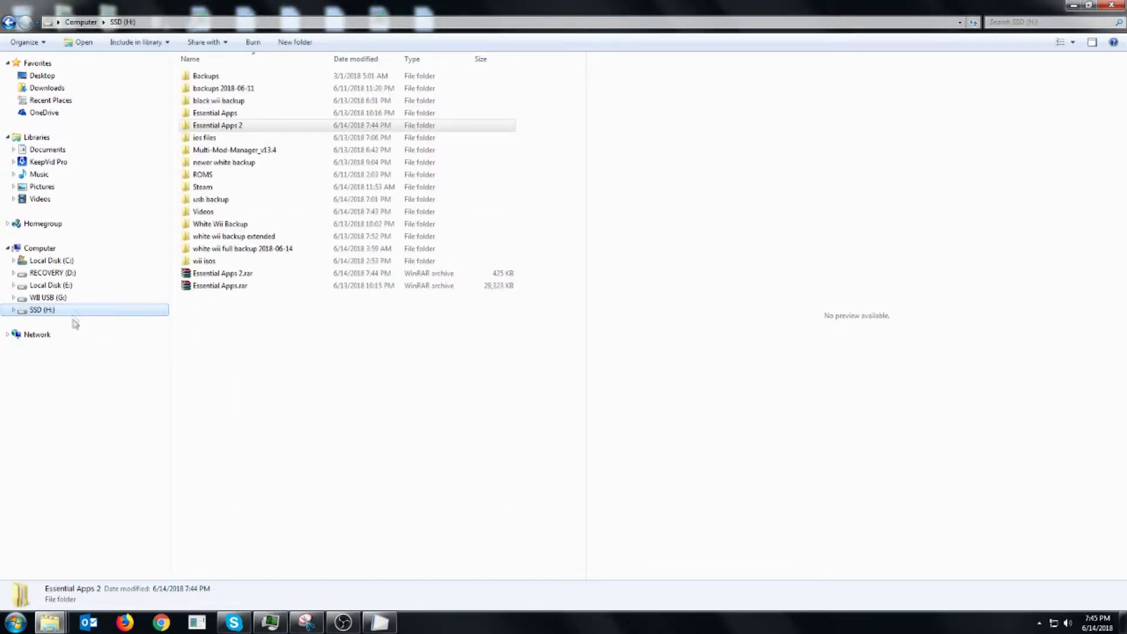
pyautogui.doubleClick(222, 261)
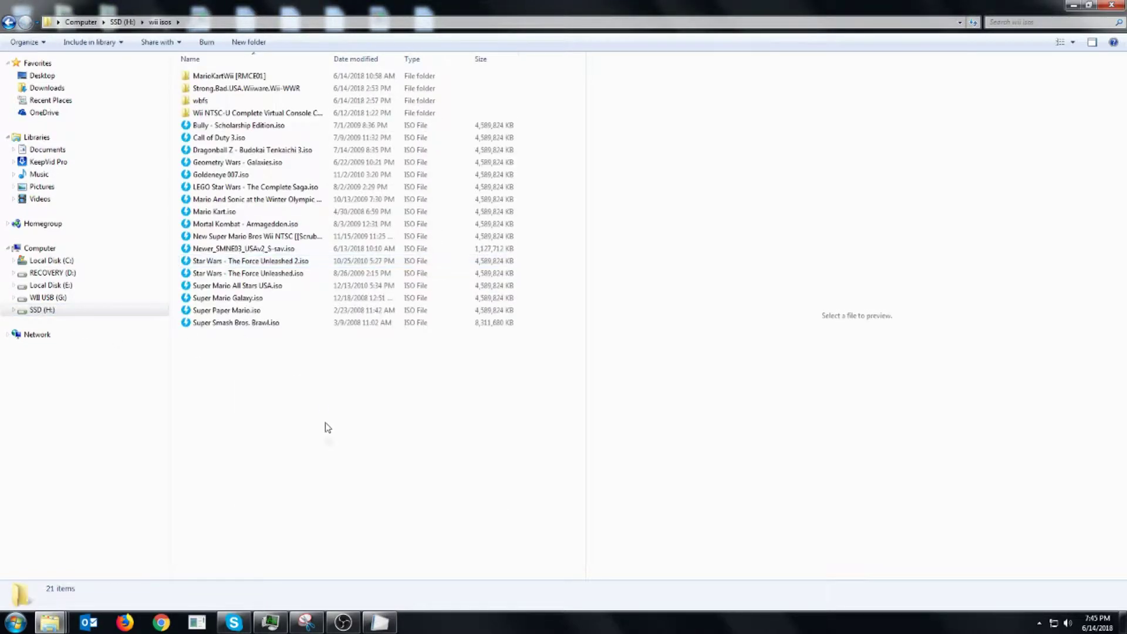
pyautogui.moveTo(317, 393); pyautogui.dragTo(241, 323)
pyautogui.moveTo(291, 414); pyautogui.dragTo(226, 320)
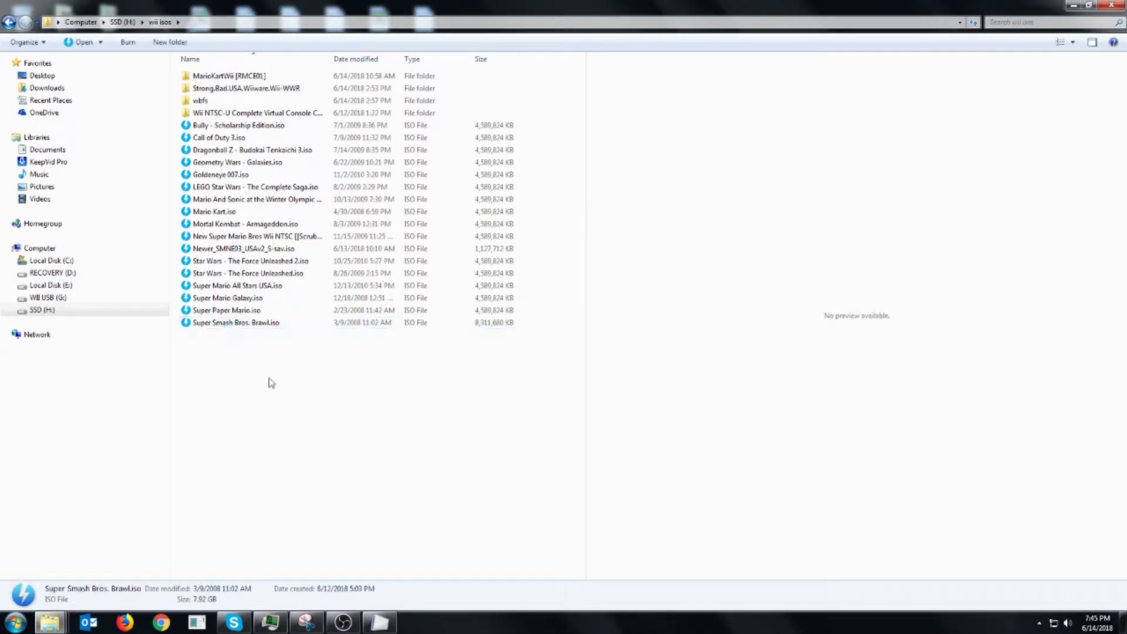
pyautogui.click(380, 622)
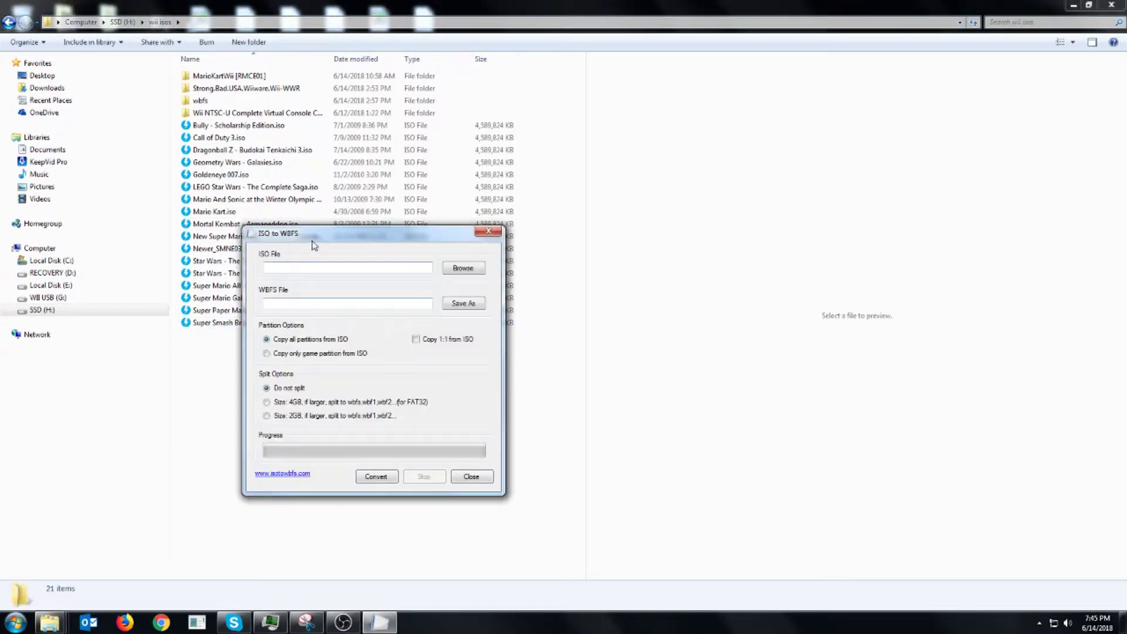
pyautogui.moveTo(321, 241); pyautogui.dragTo(342, 280)
# Step: Choose Super Smash Bros. Brawl.iso as the ISO to WBFS source and start converting
pyautogui.click(475, 307)
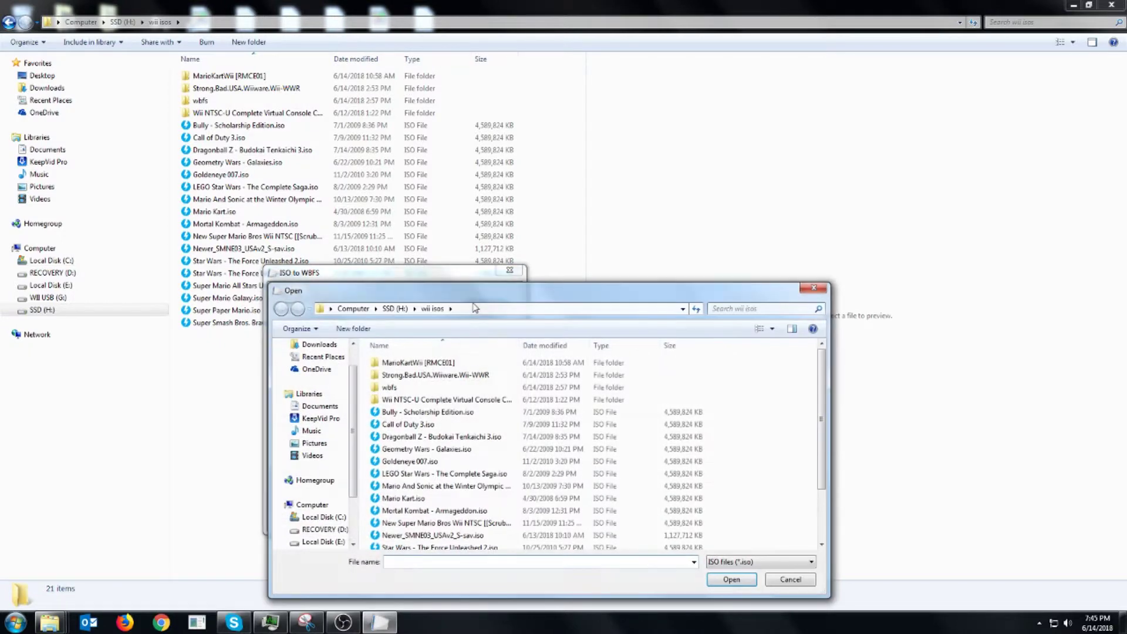
pyautogui.moveTo(611, 287); pyautogui.dragTo(585, 234)
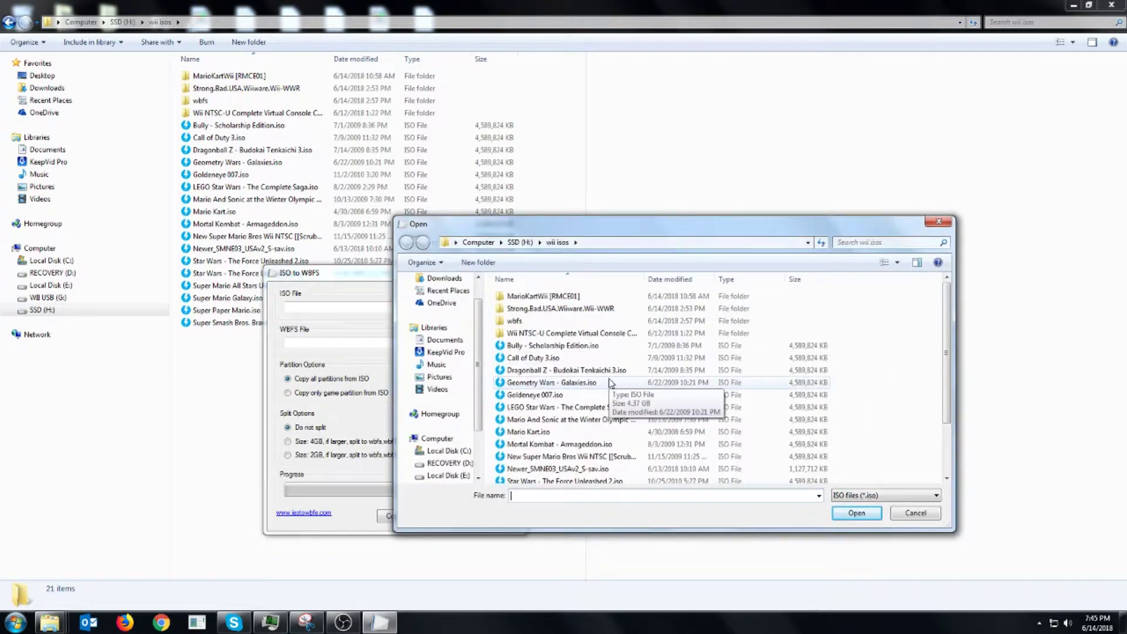
pyautogui.click(602, 419)
pyautogui.scroll(-2, 602, 419)
pyautogui.click(608, 478)
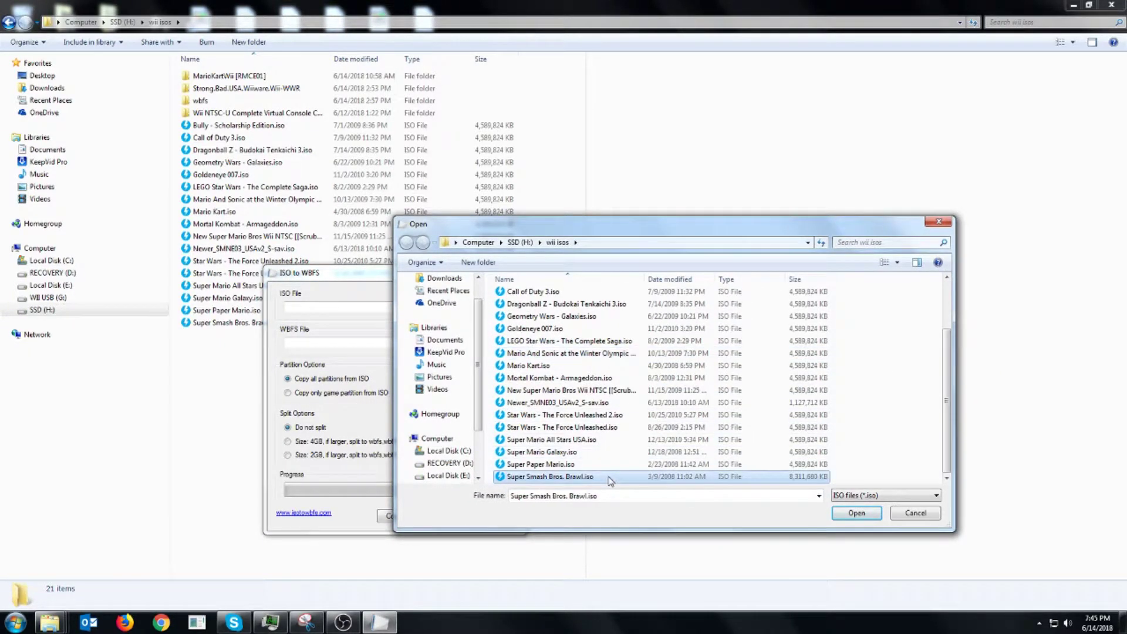
pyautogui.click(856, 514)
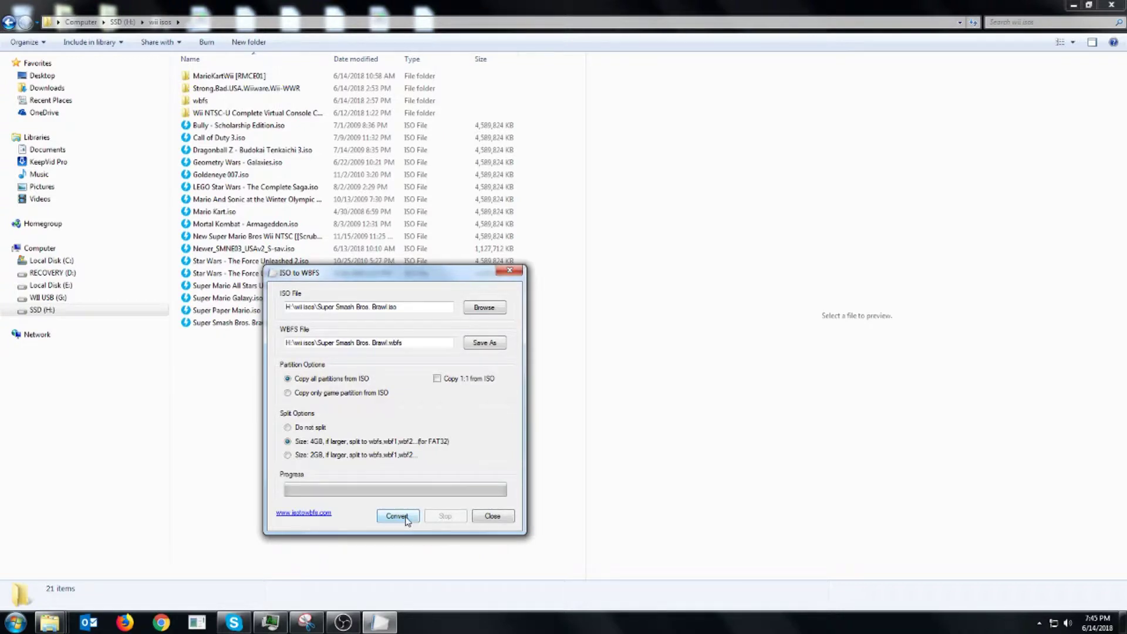
pyautogui.click(405, 518)
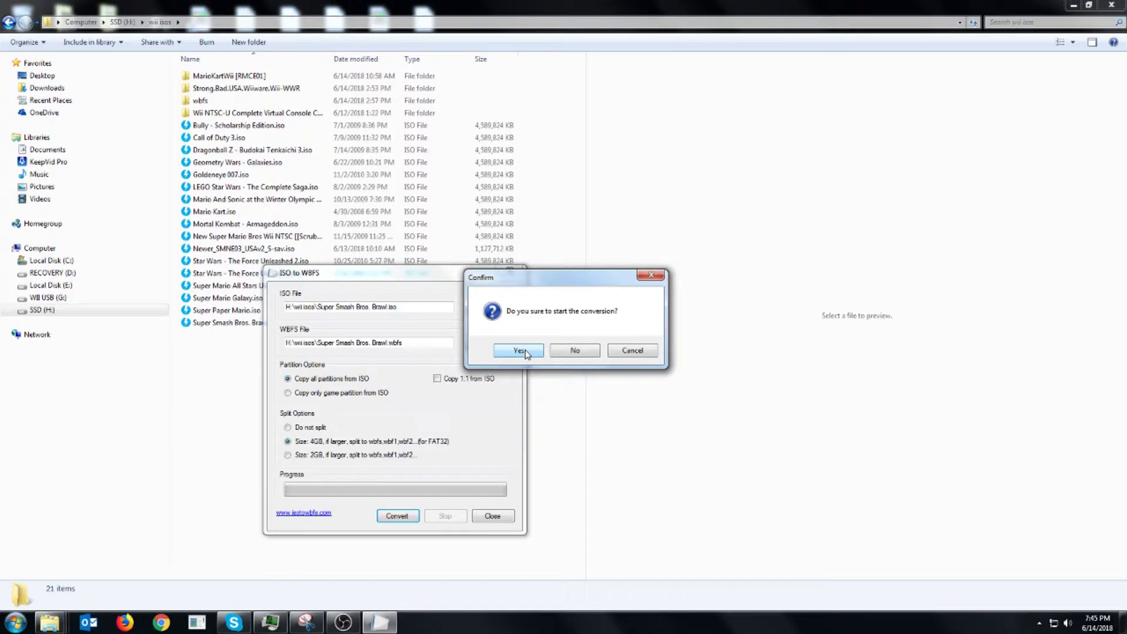
# Step: Confirm the Brawl conversion with Yes and close ISO to WBFS once it completes
pyautogui.click(519, 351)
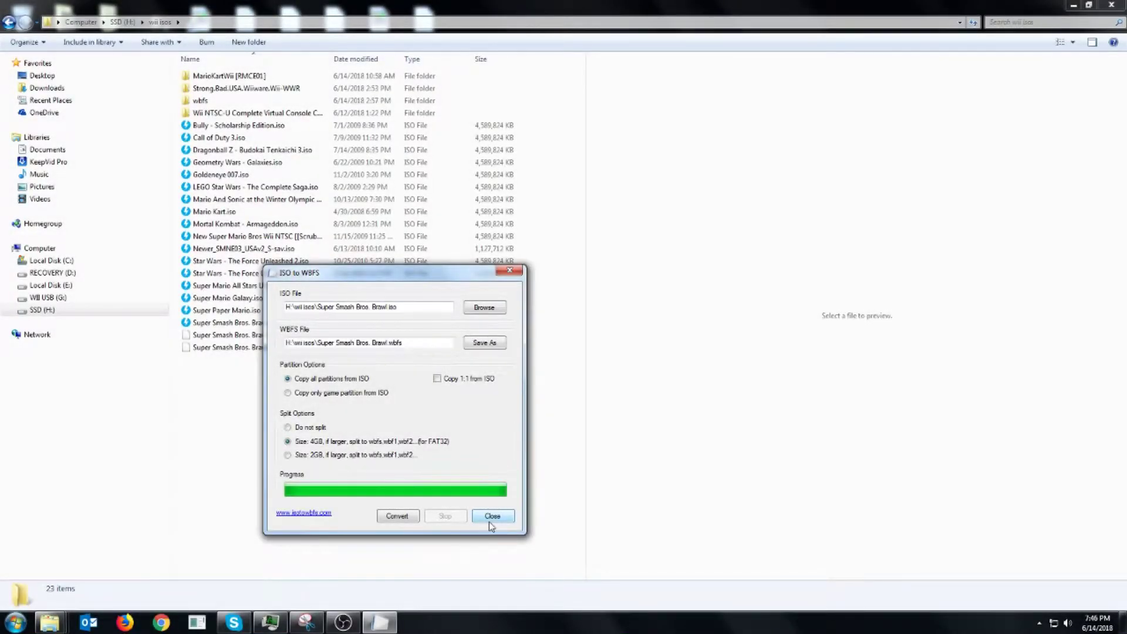
pyautogui.click(489, 521)
# Step: Select both Super Smash Bros. Brawl .wbfs and .wbf1 files together (7.09 GB) in wii isos
pyautogui.moveTo(327, 412)
pyautogui.mouseDown()
pyautogui.moveTo(257, 373)
pyautogui.moveTo(282, 351)
pyautogui.mouseUp()
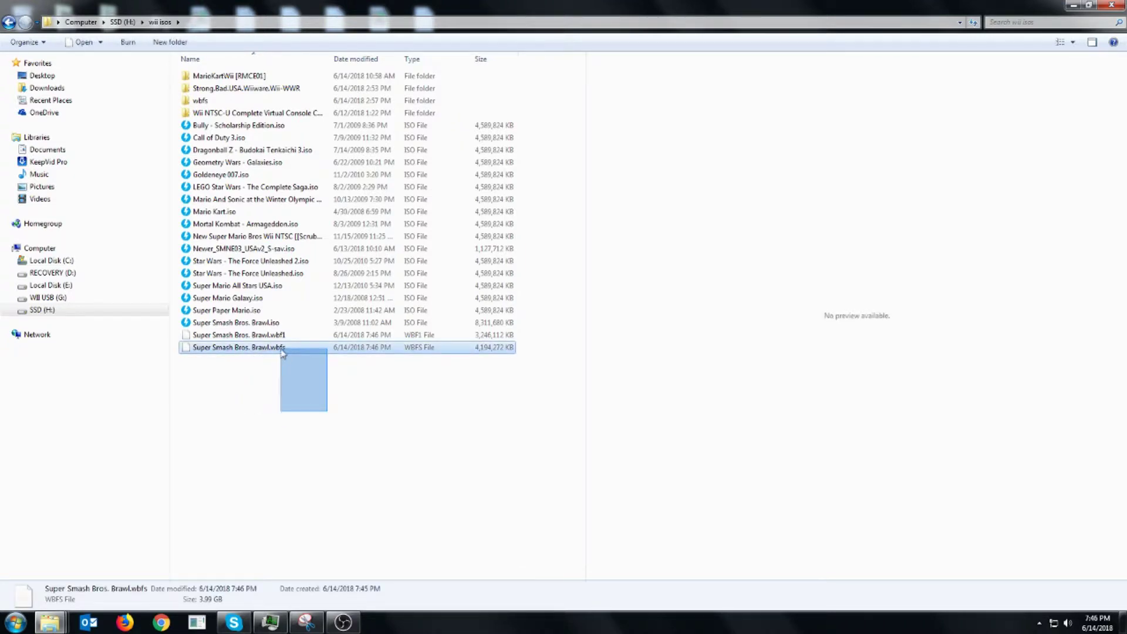
pyautogui.moveTo(282, 351); pyautogui.dragTo(288, 388)
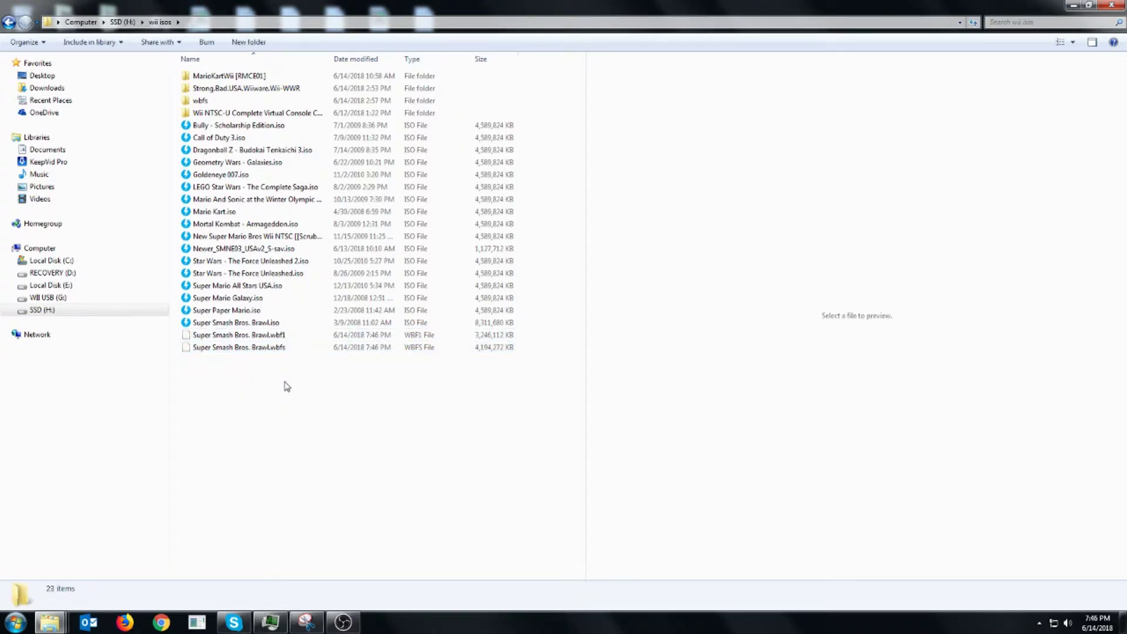
pyautogui.click(277, 348)
pyautogui.click(282, 347)
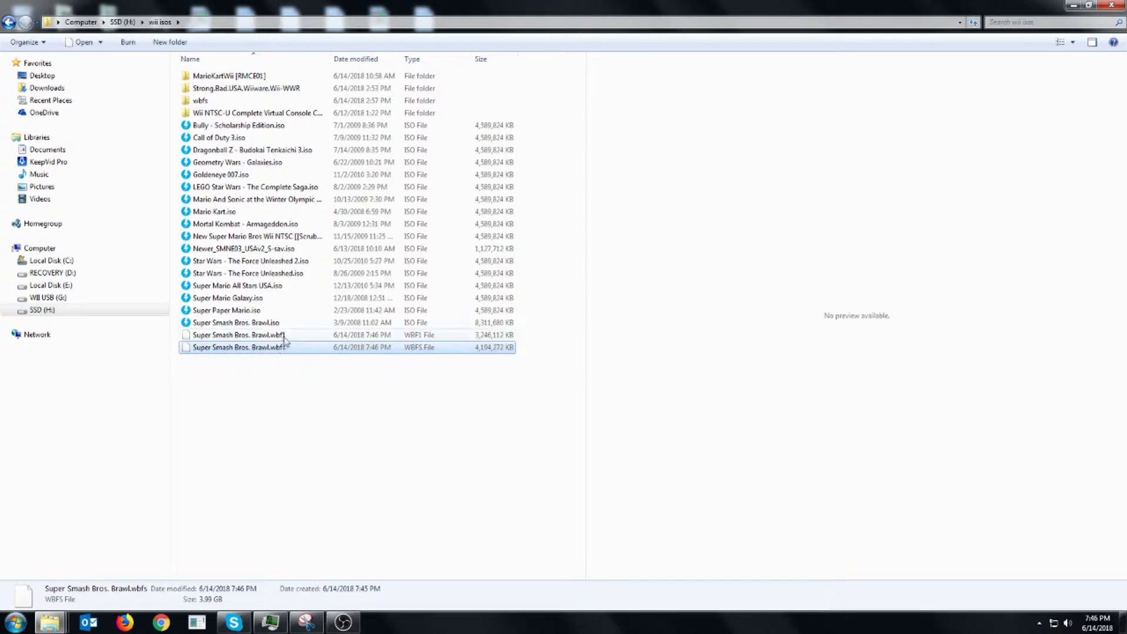
pyautogui.click(283, 336)
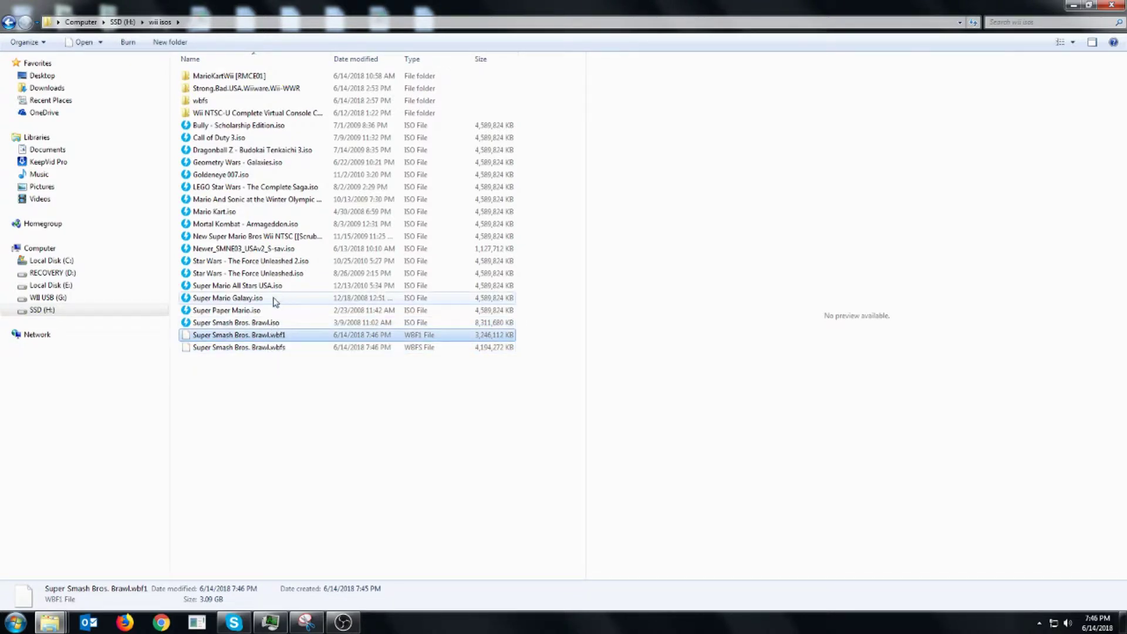
pyautogui.moveTo(307, 401); pyautogui.dragTo(286, 347)
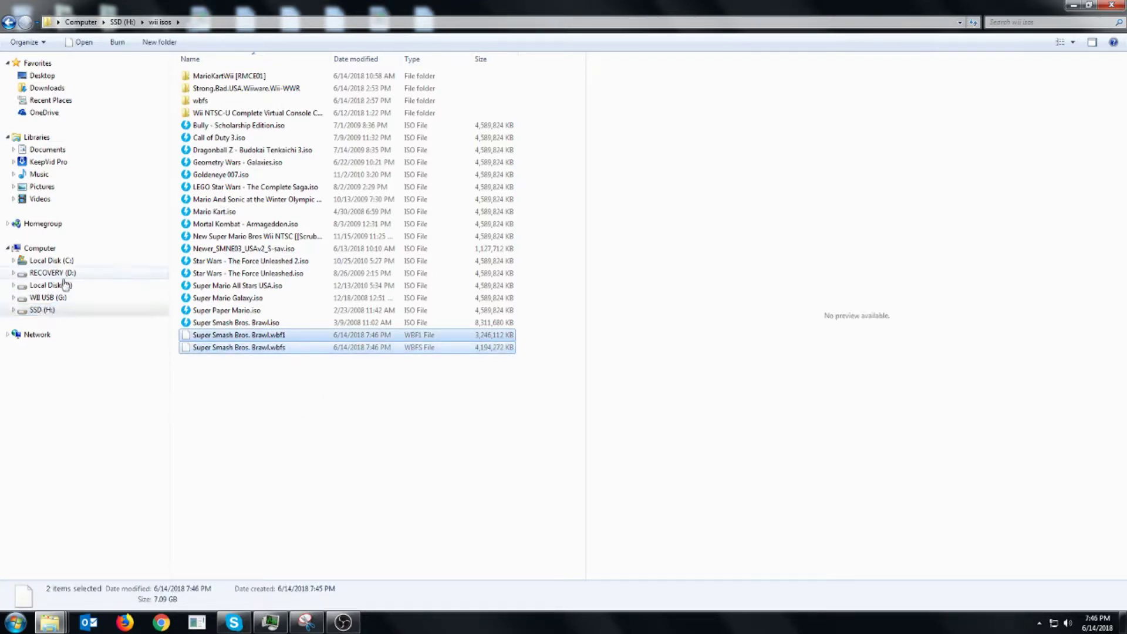
# Step: Create a folder named wbfs on the WII USB (G:) drive
pyautogui.click(65, 297)
pyautogui.rightClick(214, 220)
pyautogui.moveTo(240, 372)
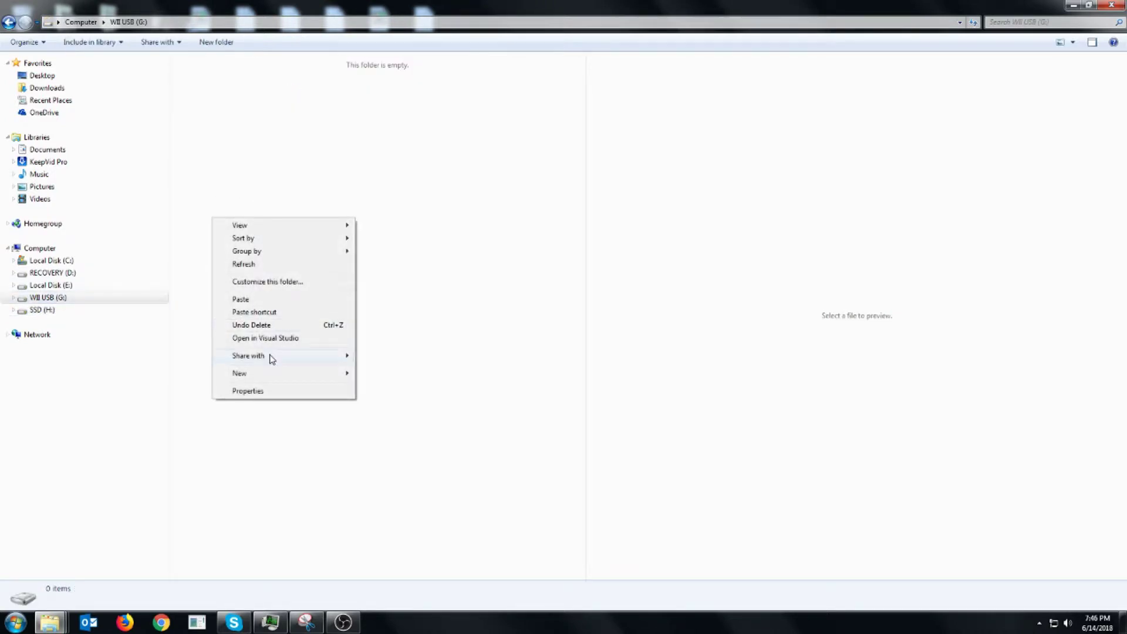
pyautogui.click(379, 97)
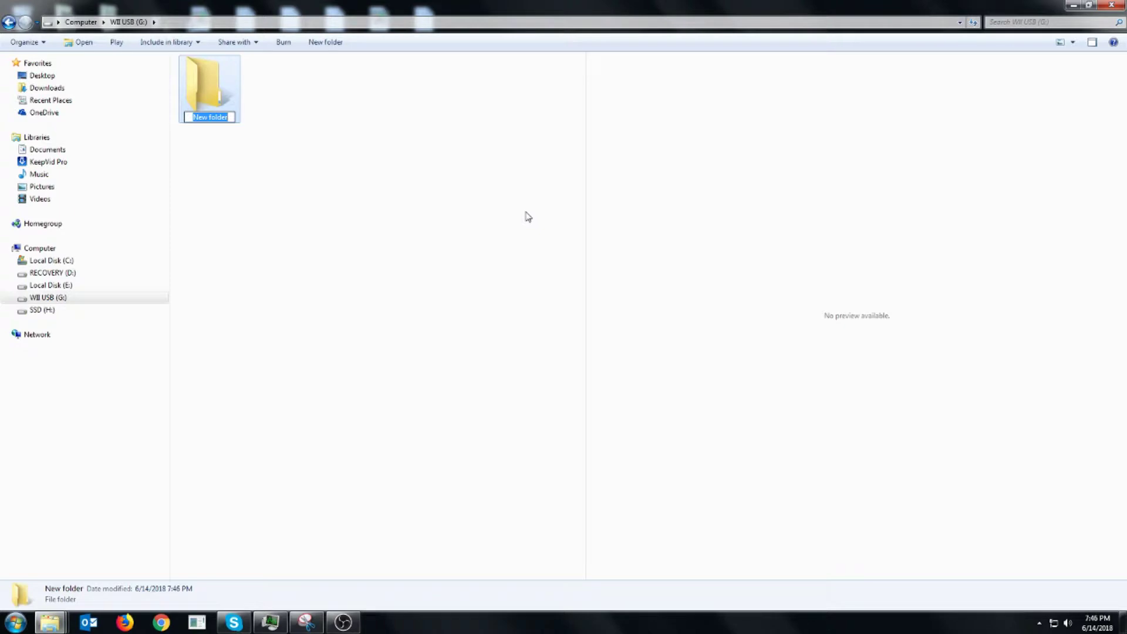
pyautogui.write('wbfs')
pyautogui.press('Return')
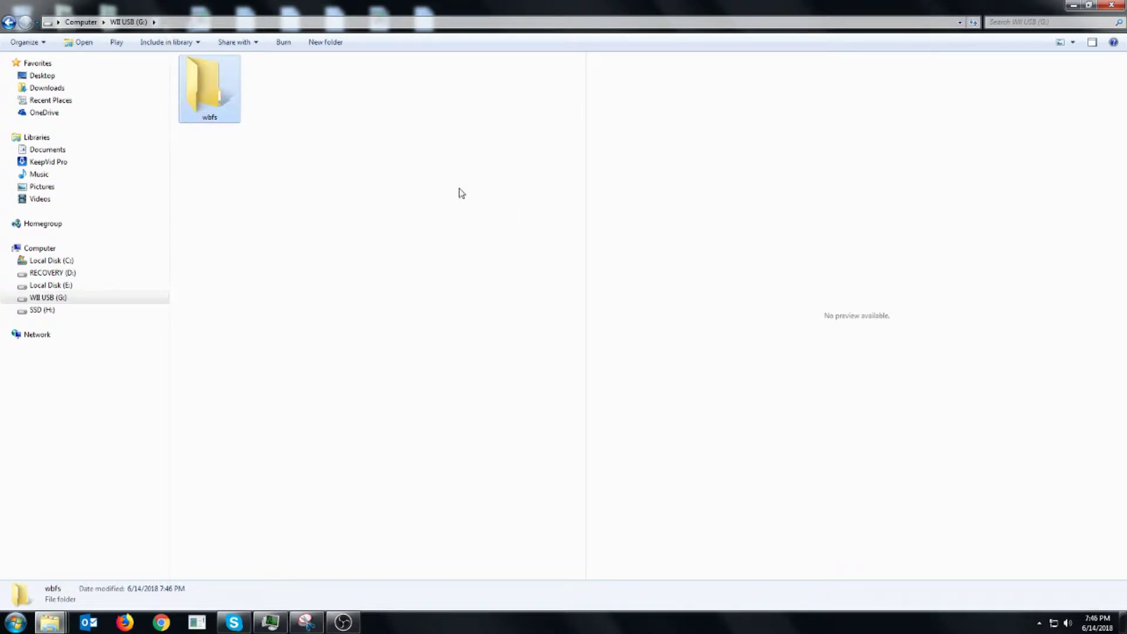
pyautogui.click(258, 226)
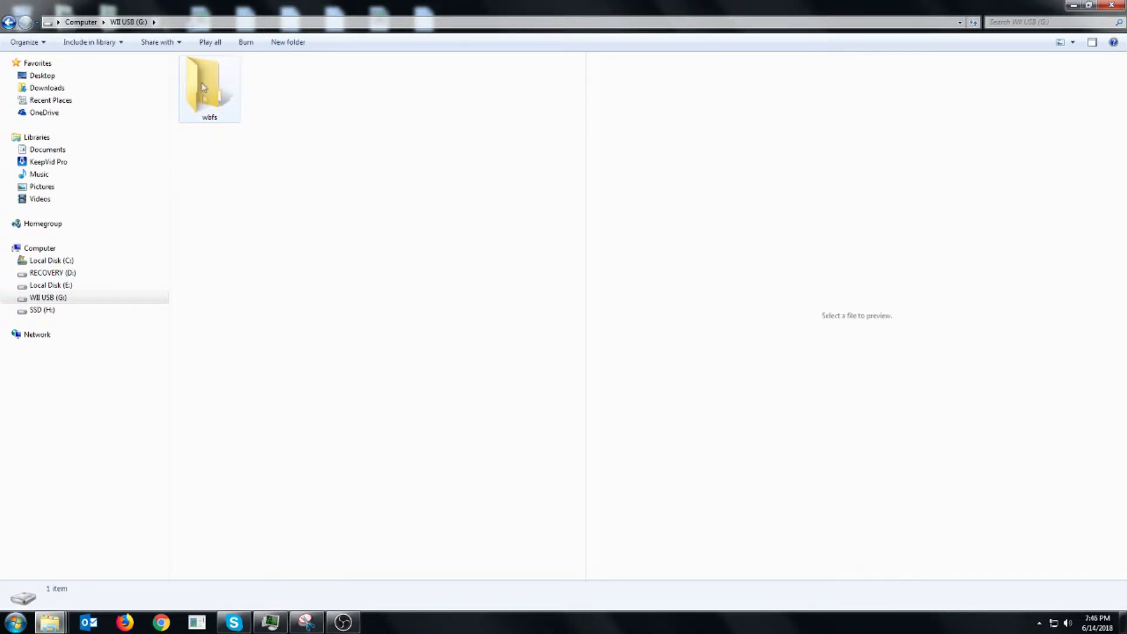
# Step: Paste both Brawl WBFS files from wii isos into the G:\wbfs folder
pyautogui.click(9, 22)
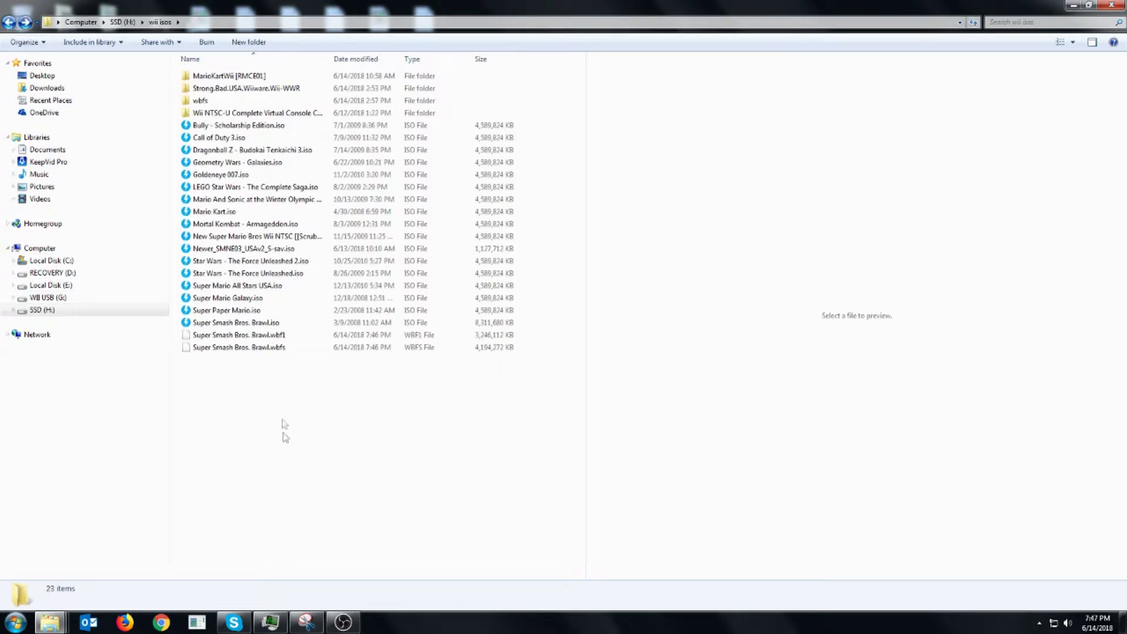
pyautogui.moveTo(297, 435); pyautogui.dragTo(271, 337)
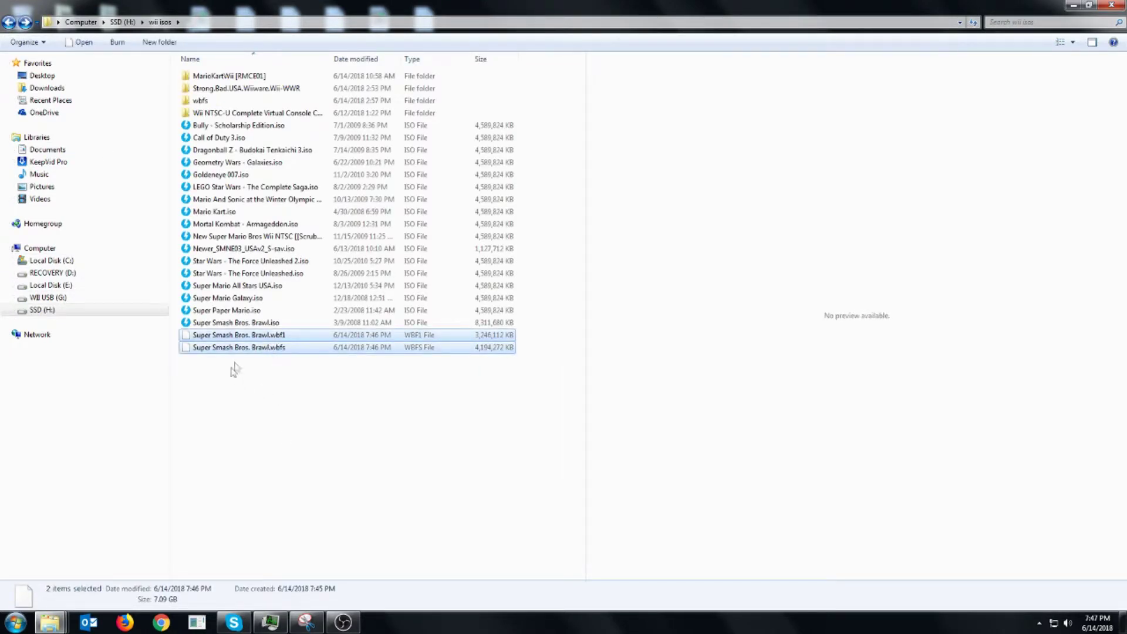
pyautogui.click(59, 298)
pyautogui.click(218, 100)
pyautogui.doubleClick(217, 100)
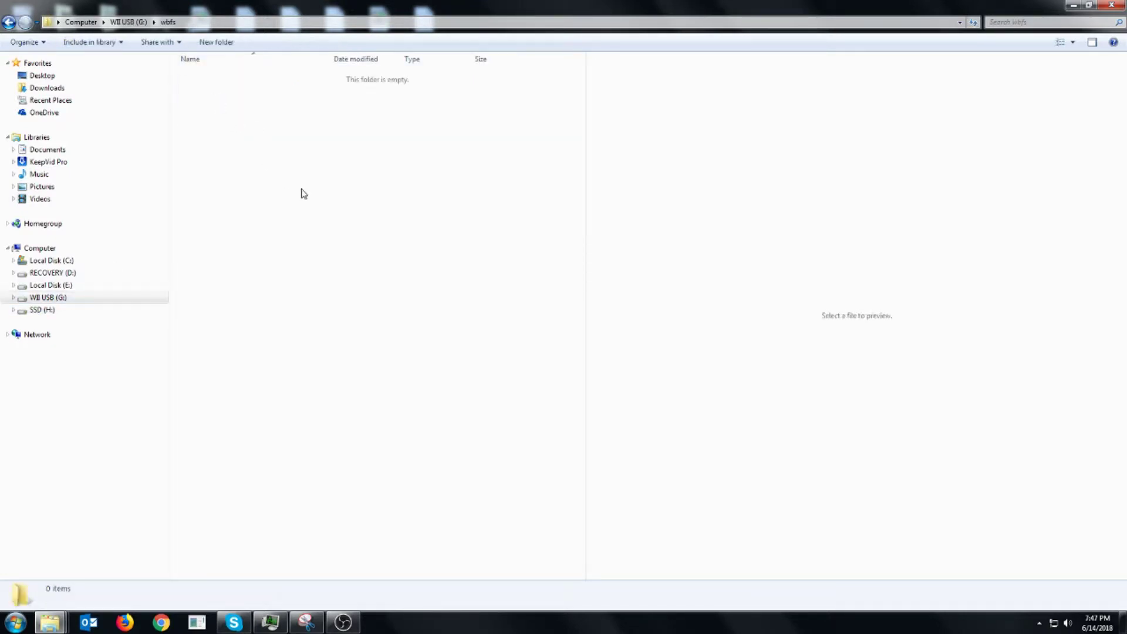
pyautogui.rightClick(301, 190)
pyautogui.click(346, 269)
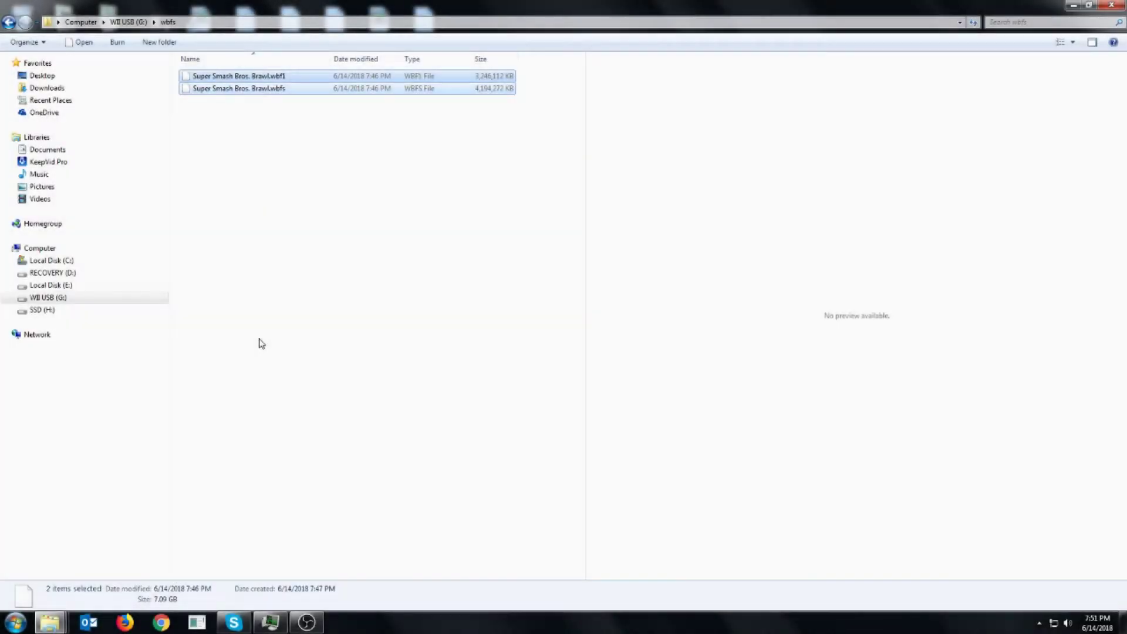
# Step: Check the copied files in wbfs, then return to the SSD (H:) drive
pyautogui.click(265, 304)
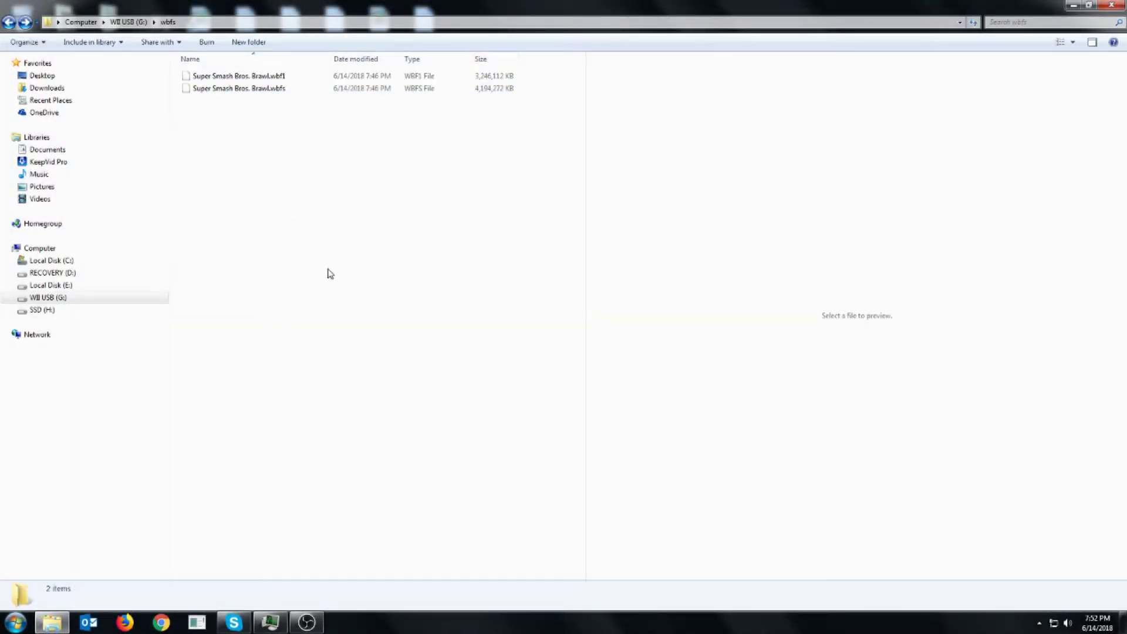
pyautogui.moveTo(381, 197); pyautogui.dragTo(313, 159)
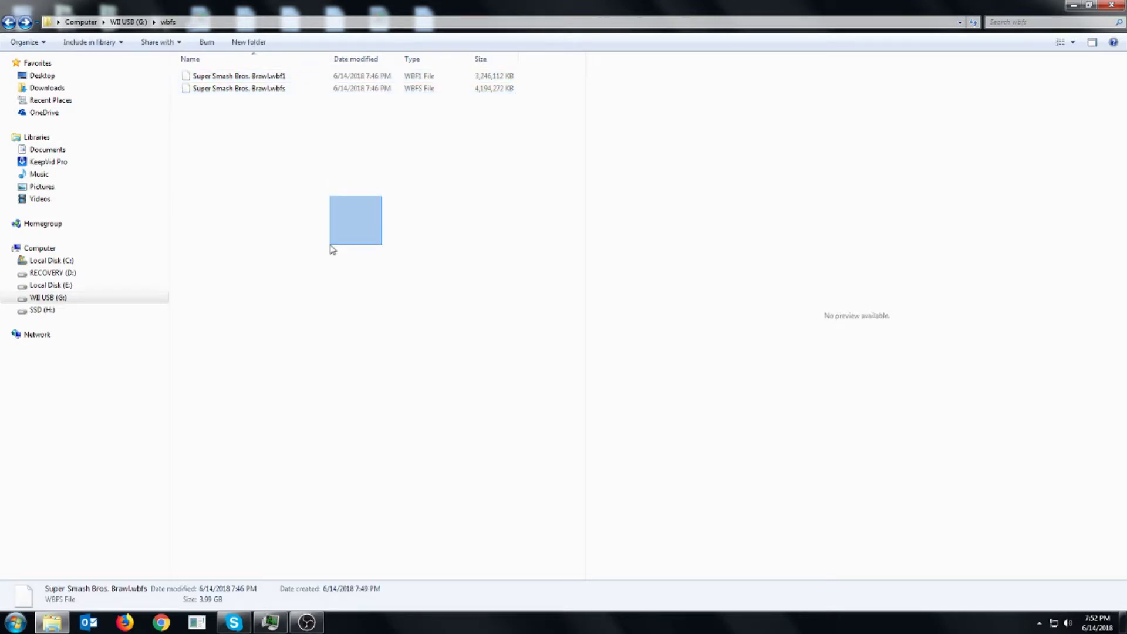
pyautogui.moveTo(313, 159); pyautogui.dragTo(327, 254)
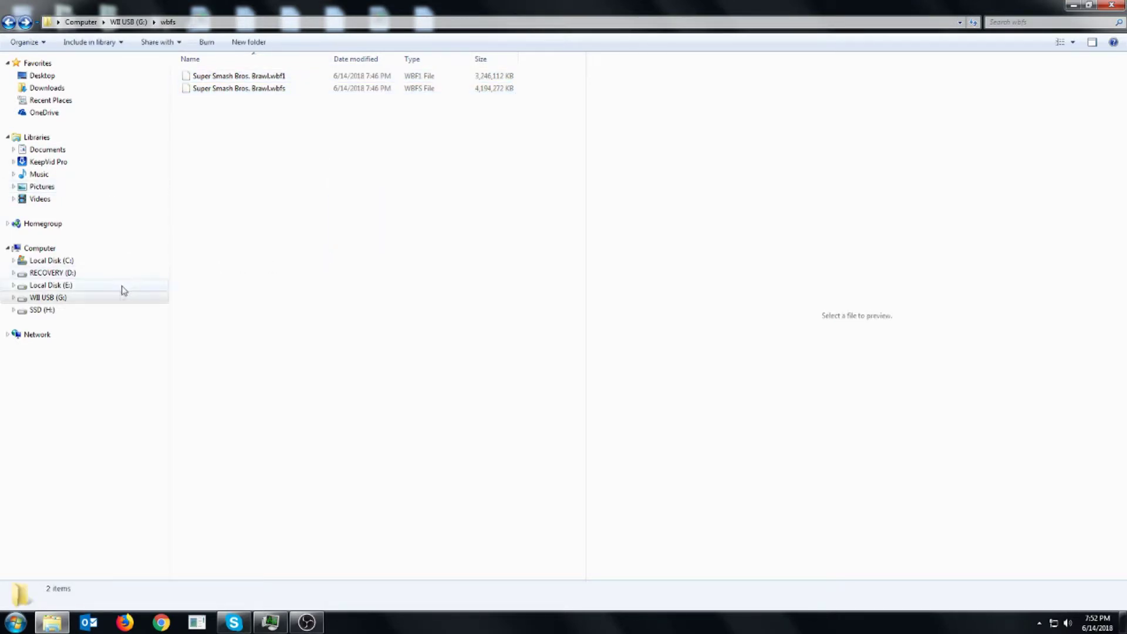
pyautogui.click(69, 315)
# Step: Launch the Wii Title Name And ID Folder Generator from the Essential Apps 2 folder
pyautogui.doubleClick(215, 136)
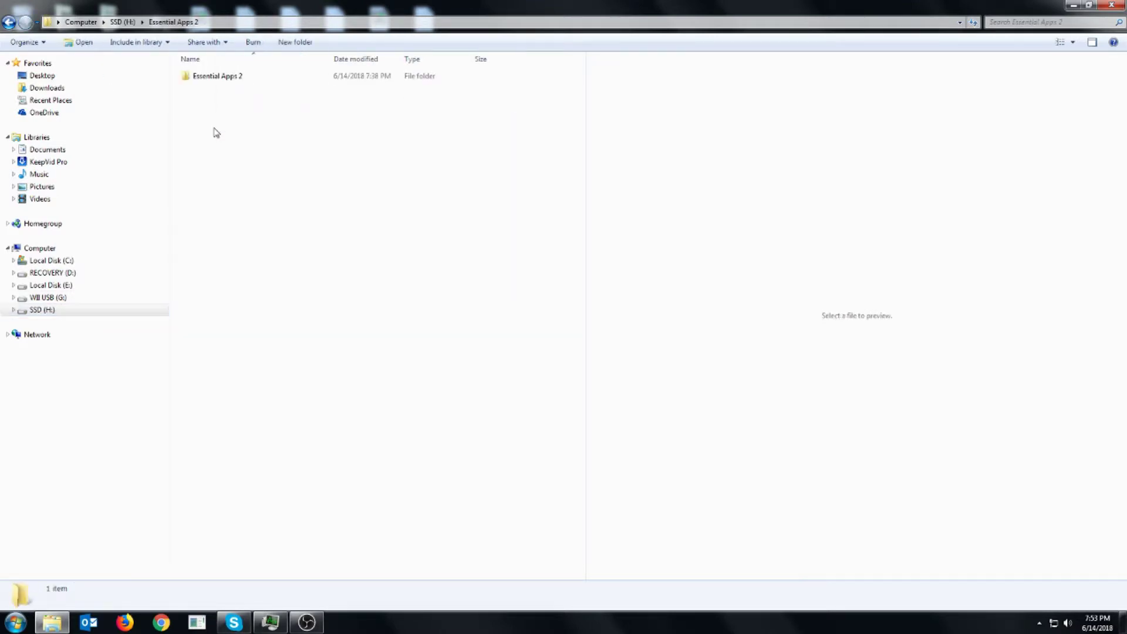
pyautogui.doubleClick(213, 75)
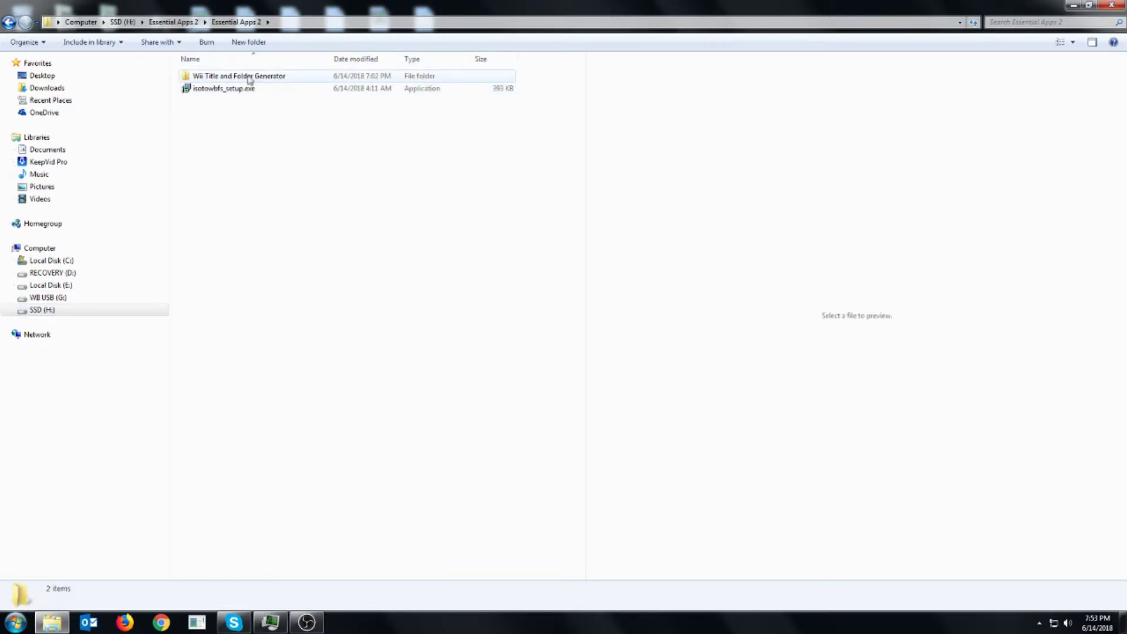
pyautogui.moveTo(249, 77)
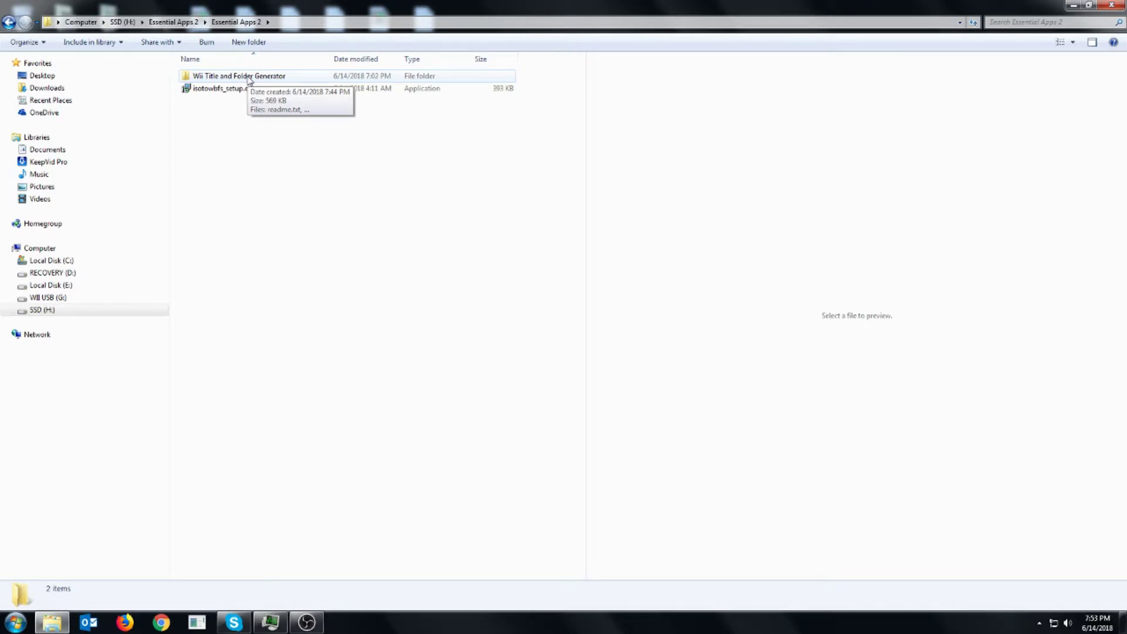
pyautogui.doubleClick(249, 78)
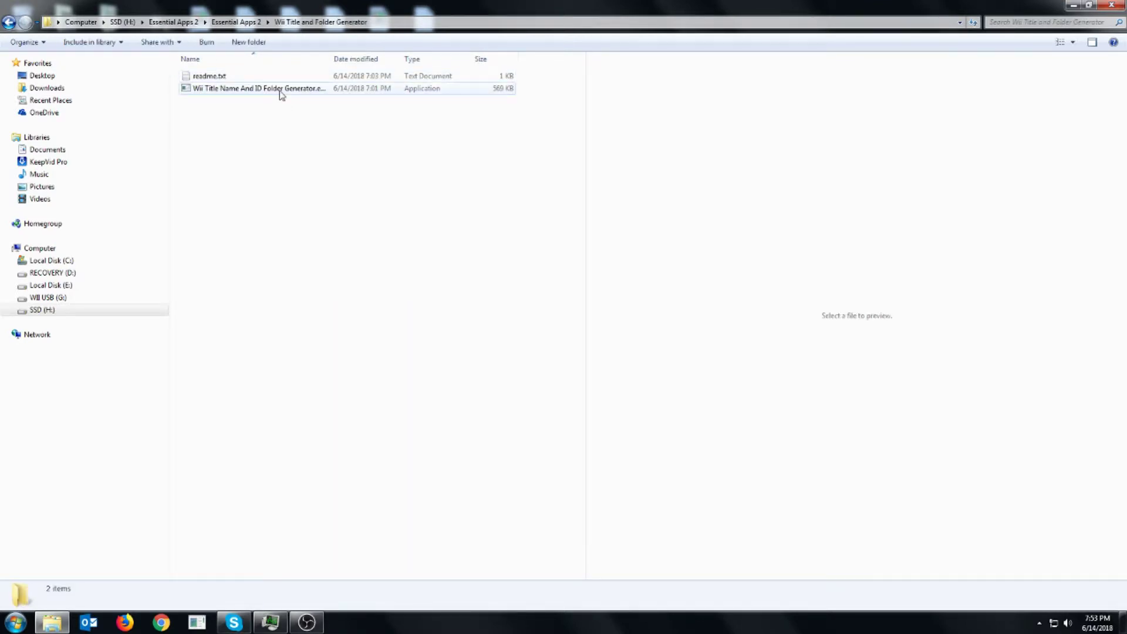
pyautogui.doubleClick(280, 90)
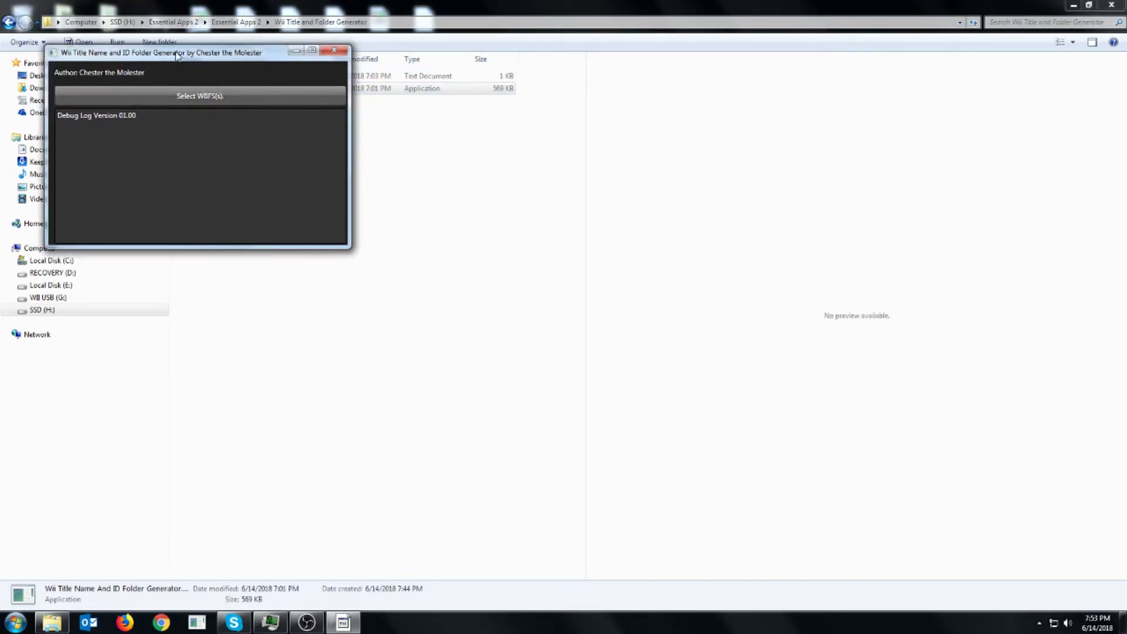
pyautogui.moveTo(177, 56); pyautogui.dragTo(245, 178)
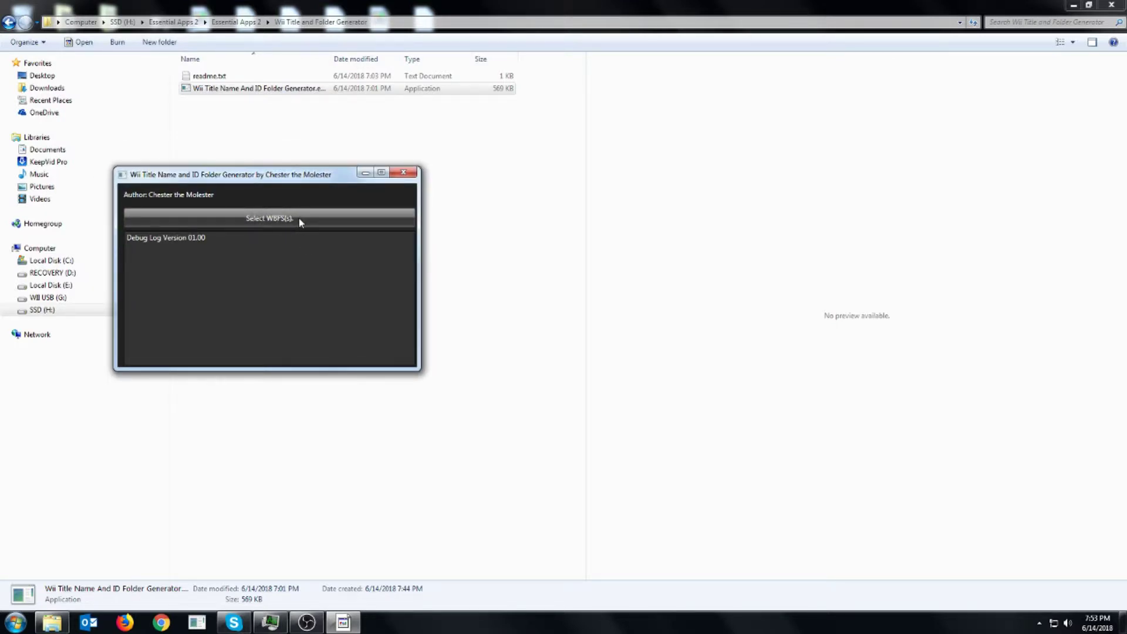
# Step: Process both Brawl files in WII USB (G:)\wbfs into an RSBE01 title-ID folder
pyautogui.click(300, 221)
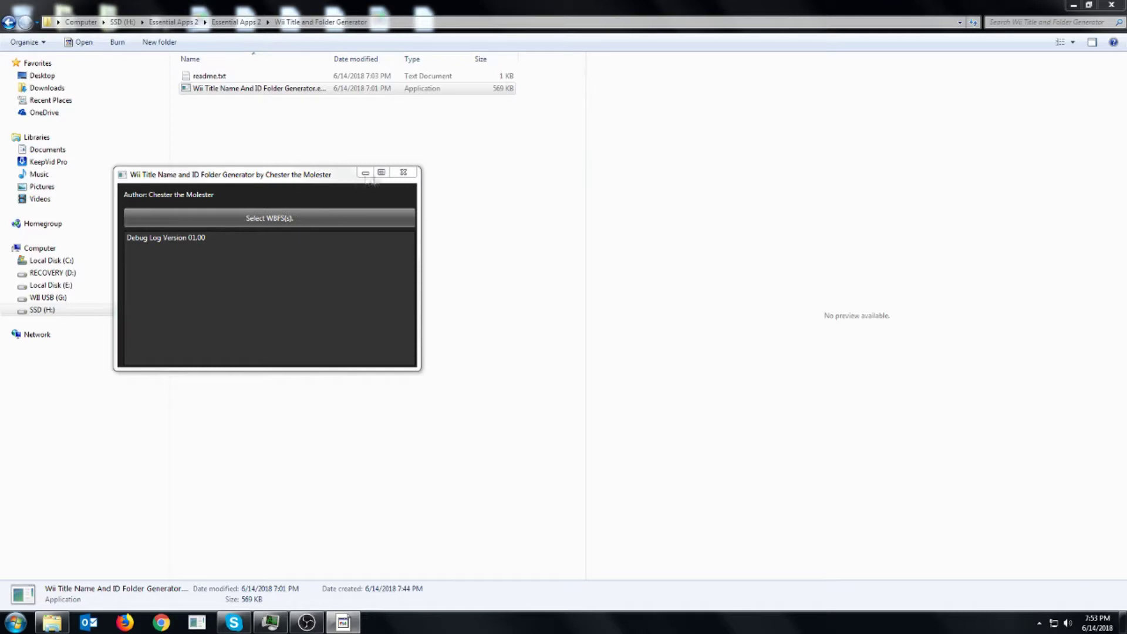
pyautogui.moveTo(296, 204); pyautogui.dragTo(354, 133)
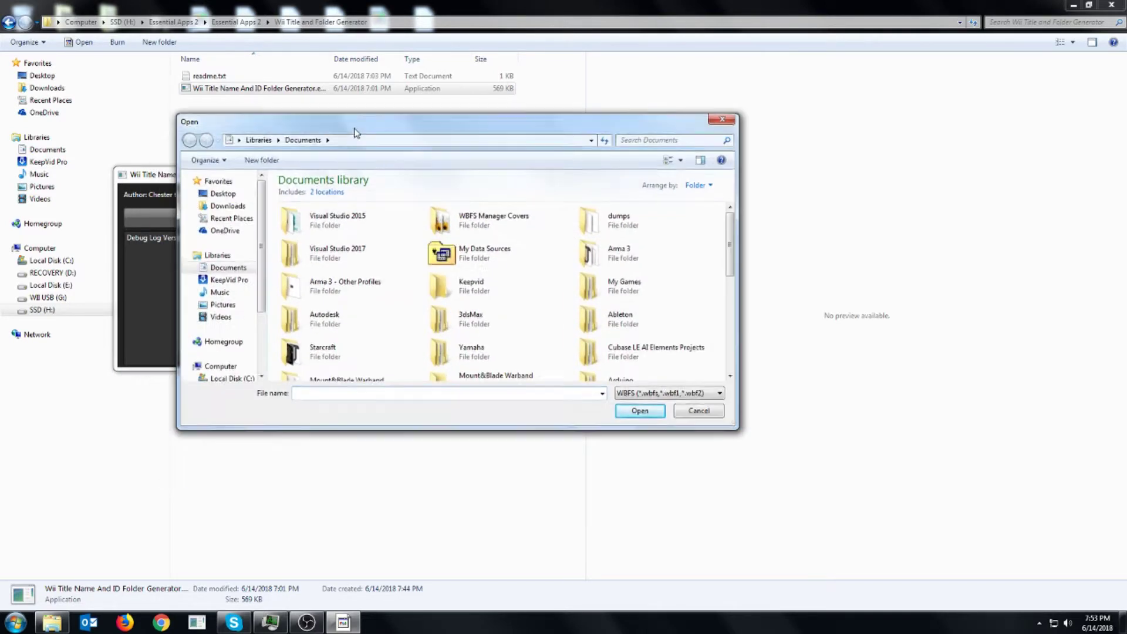
pyautogui.moveTo(262, 294); pyautogui.dragTo(262, 352)
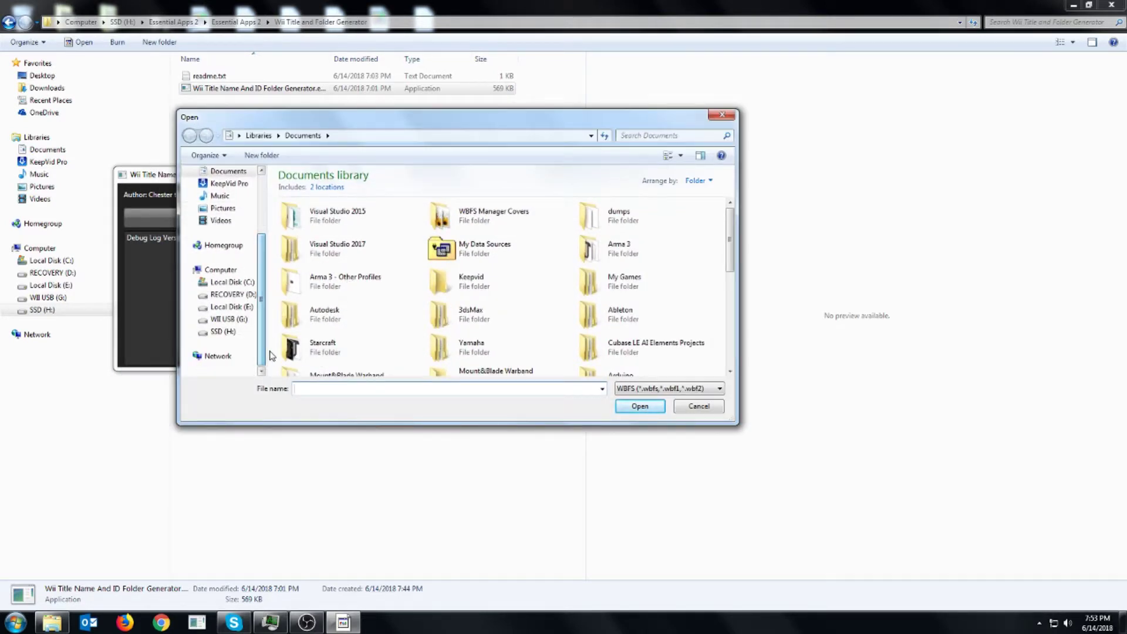
pyautogui.click(244, 320)
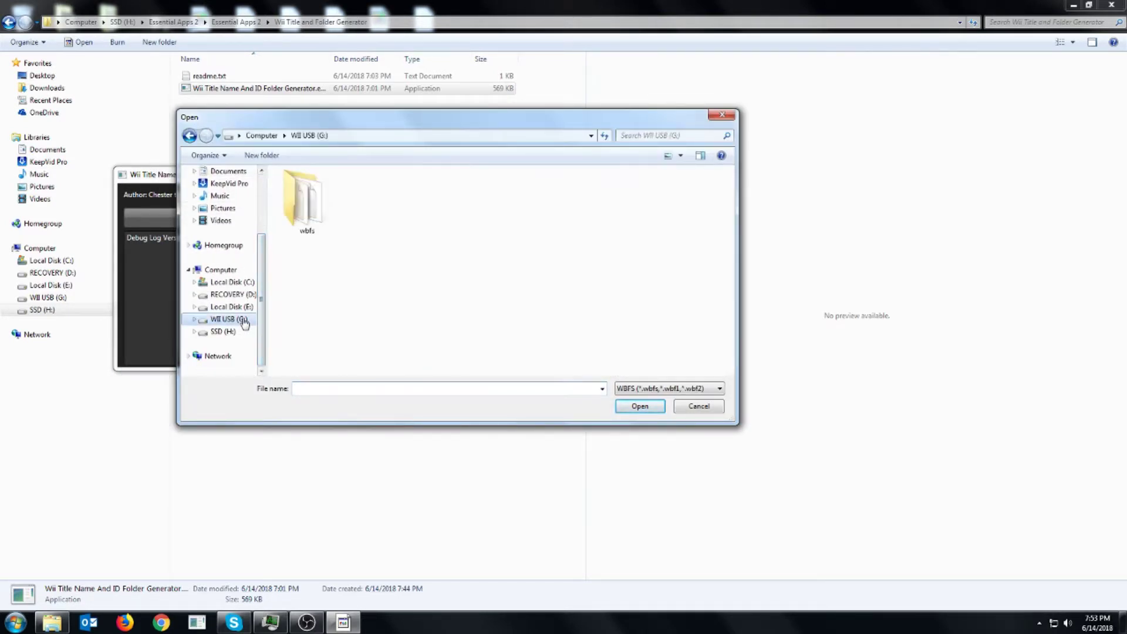
pyautogui.doubleClick(302, 200)
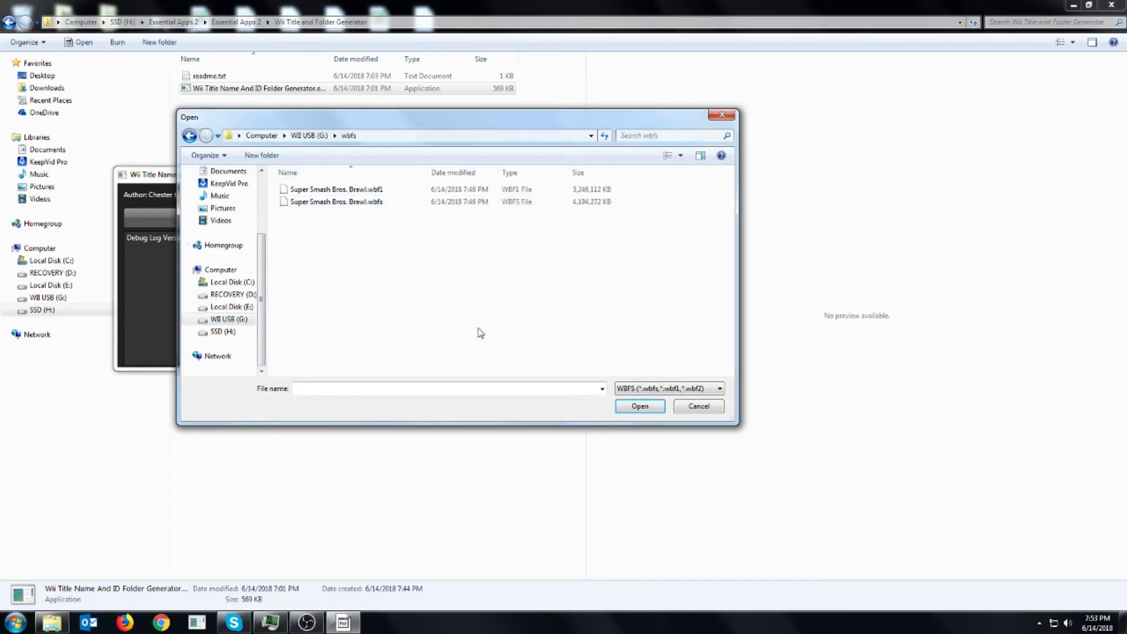
pyautogui.moveTo(480, 333); pyautogui.dragTo(322, 186)
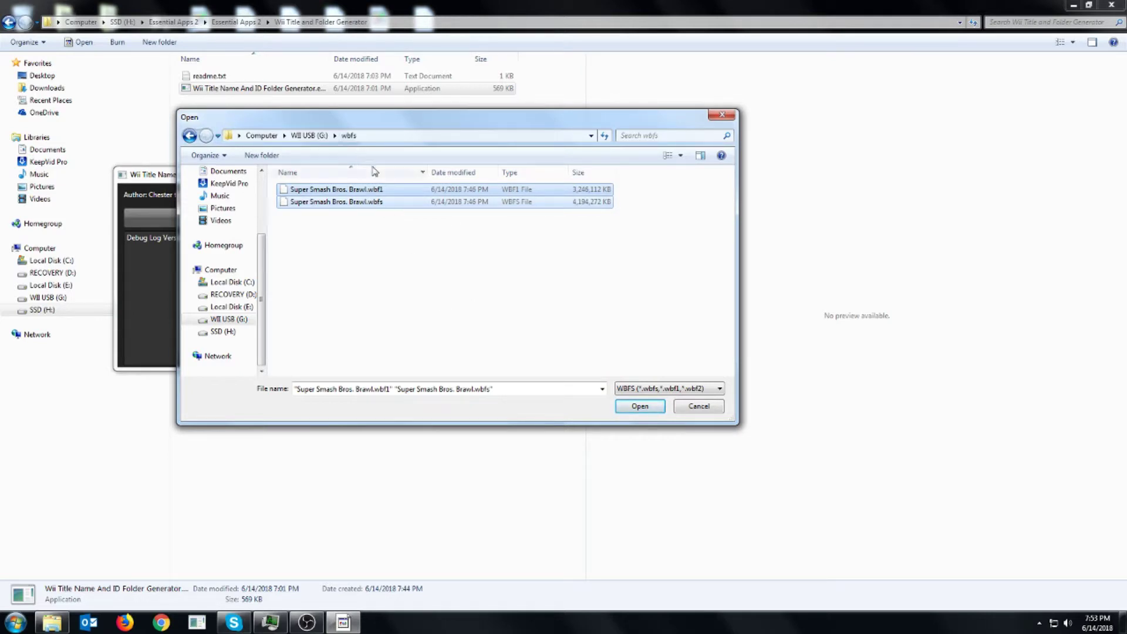
pyautogui.click(635, 412)
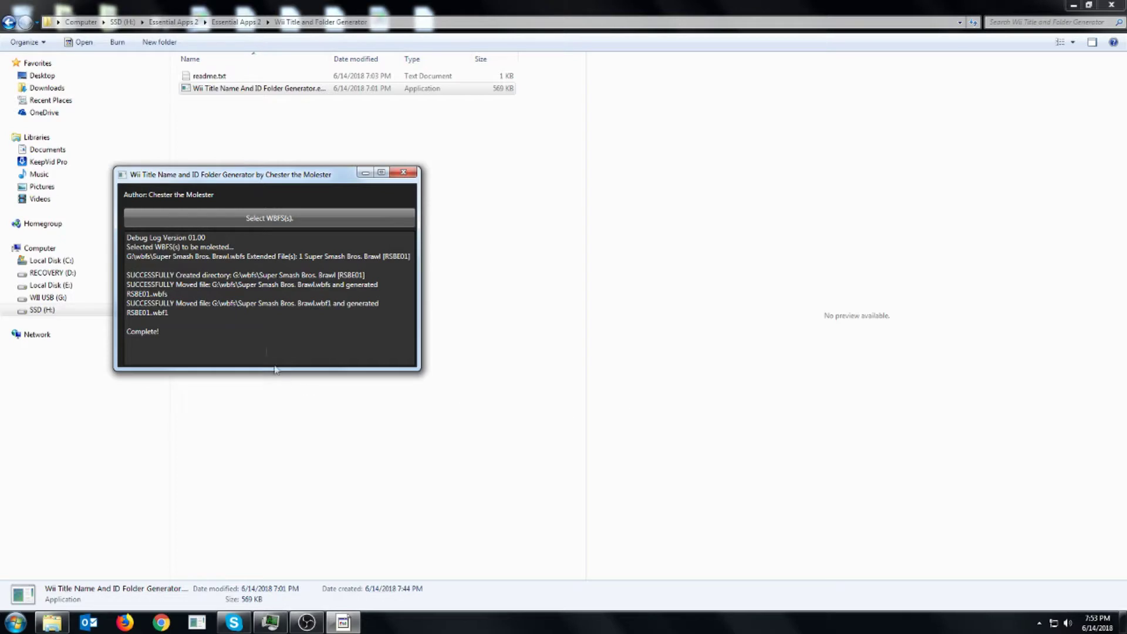
# Step: Review the generator's result log, then close the tool
pyautogui.moveTo(172, 336); pyautogui.dragTo(187, 329)
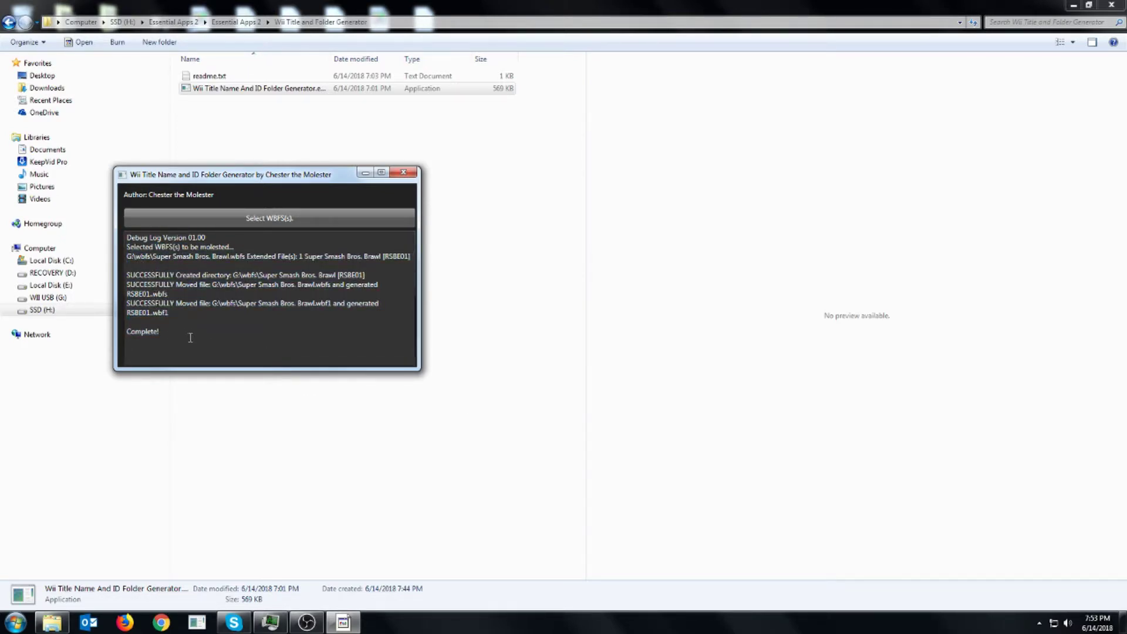
pyautogui.moveTo(190, 338)
pyautogui.mouseDown()
pyautogui.moveTo(411, 259)
pyautogui.moveTo(134, 231)
pyautogui.mouseUp()
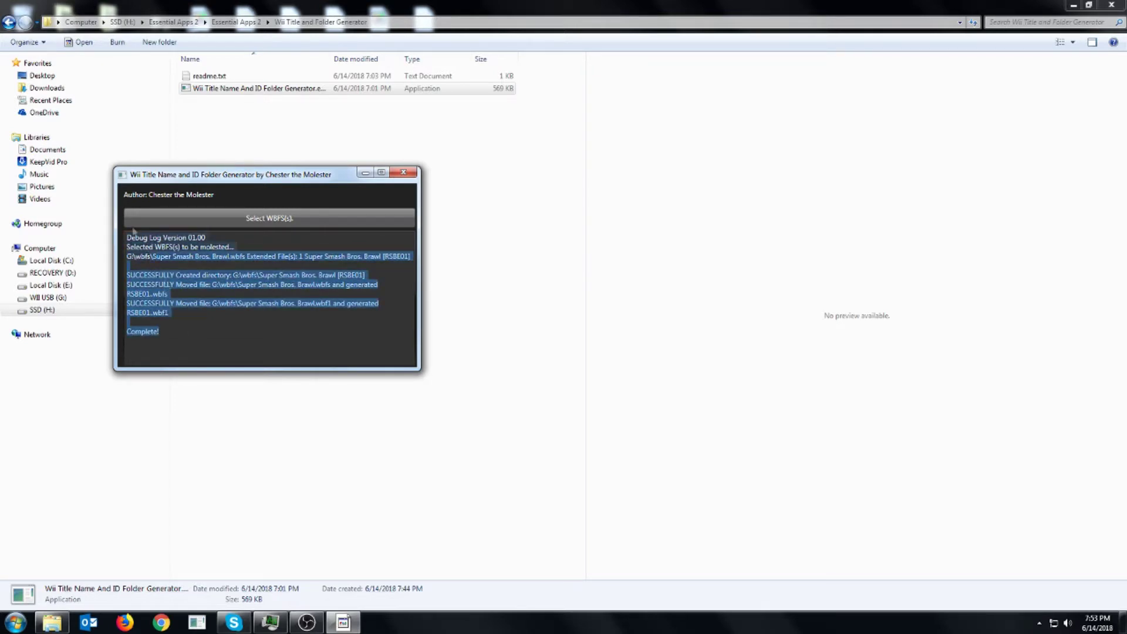
pyautogui.moveTo(134, 231); pyautogui.dragTo(128, 322)
pyautogui.click(401, 175)
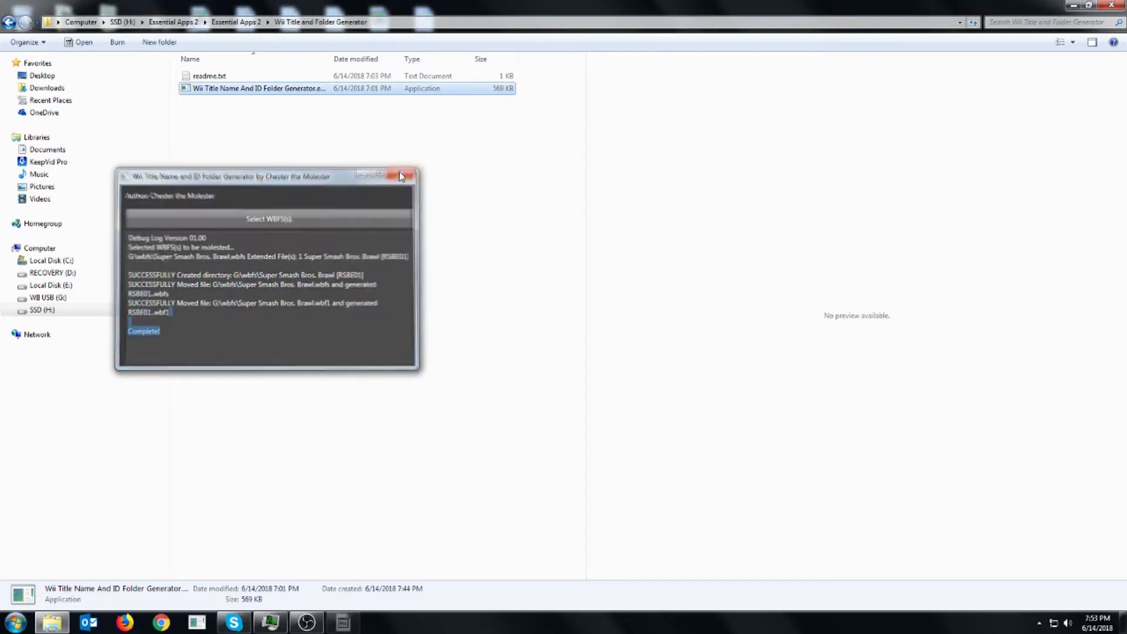
# Step: Open the Super Smash Bros. Brawl [RSBE01] folder inside G:\wbfs
pyautogui.click(110, 298)
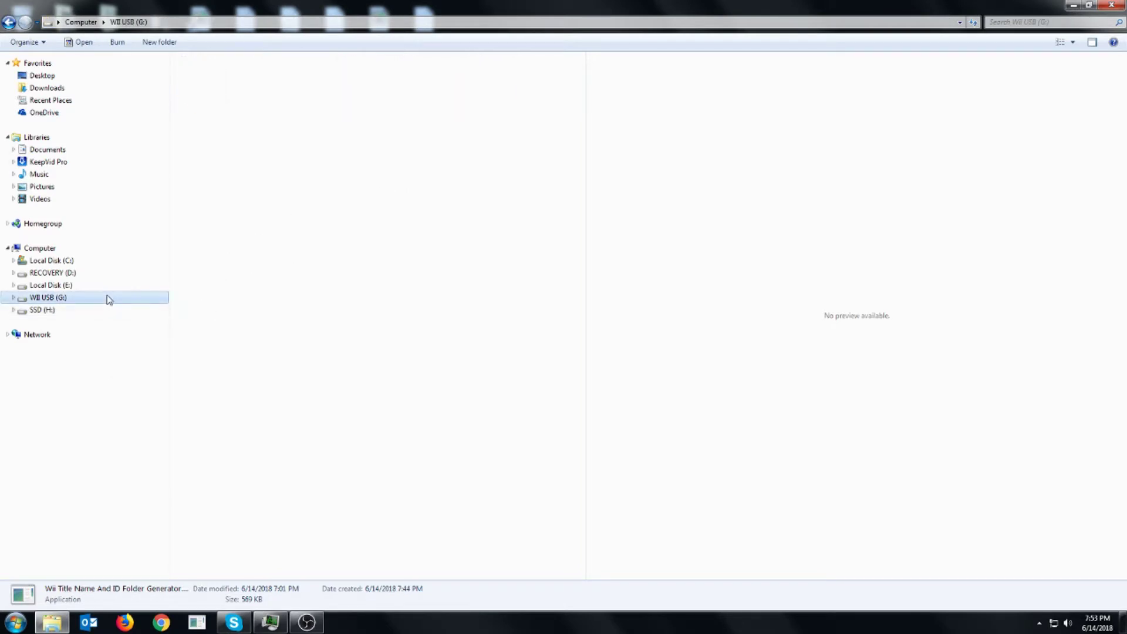
pyautogui.doubleClick(214, 113)
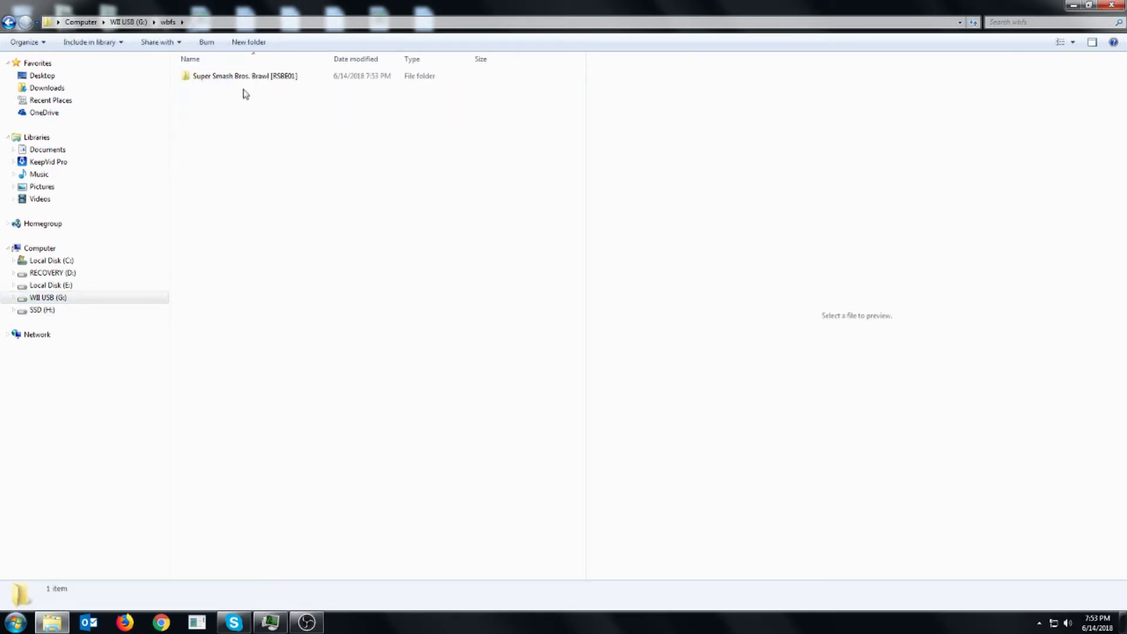
pyautogui.moveTo(286, 180); pyautogui.dragTo(276, 126)
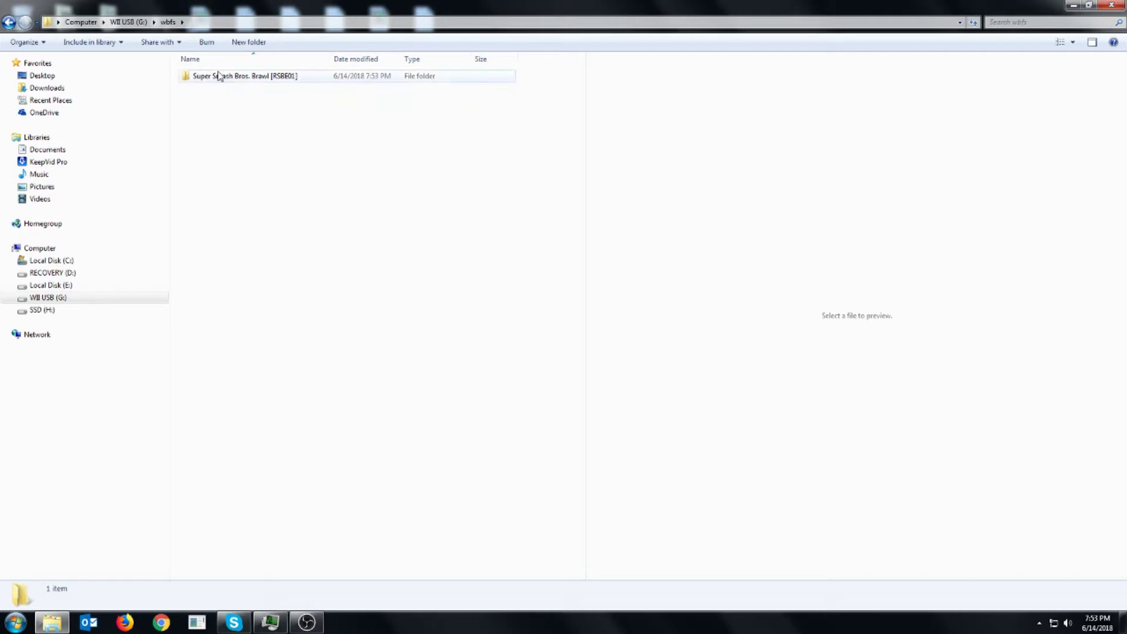
pyautogui.click(219, 78)
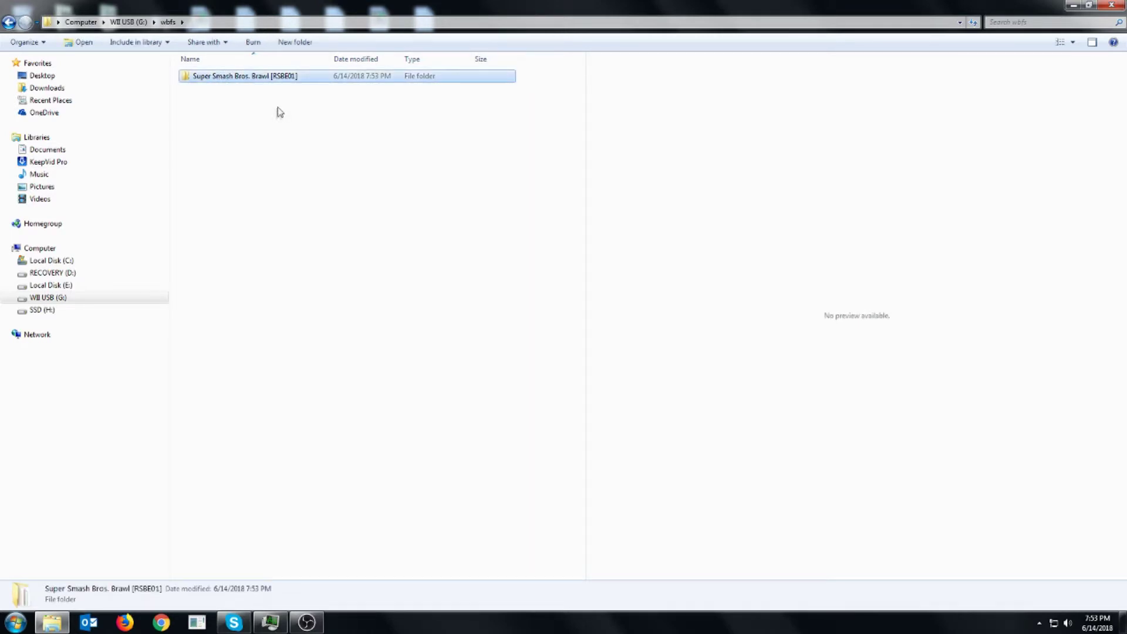
pyautogui.doubleClick(252, 80)
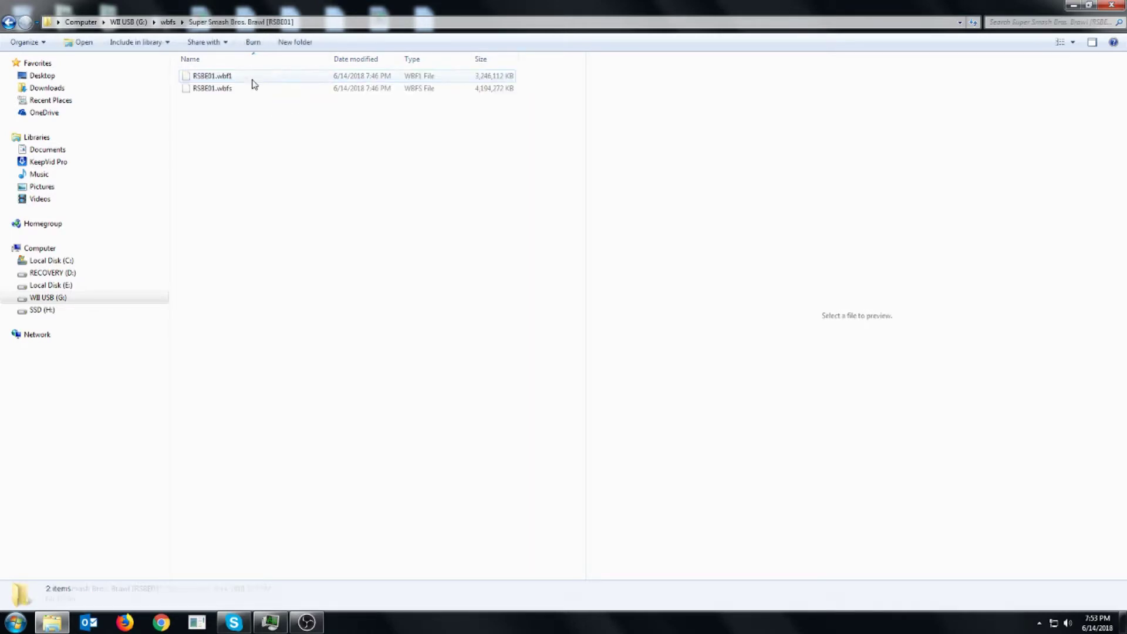
# Step: Check the two RSBE01 game files, then return to the wbfs folder
pyautogui.moveTo(239, 168); pyautogui.dragTo(237, 71)
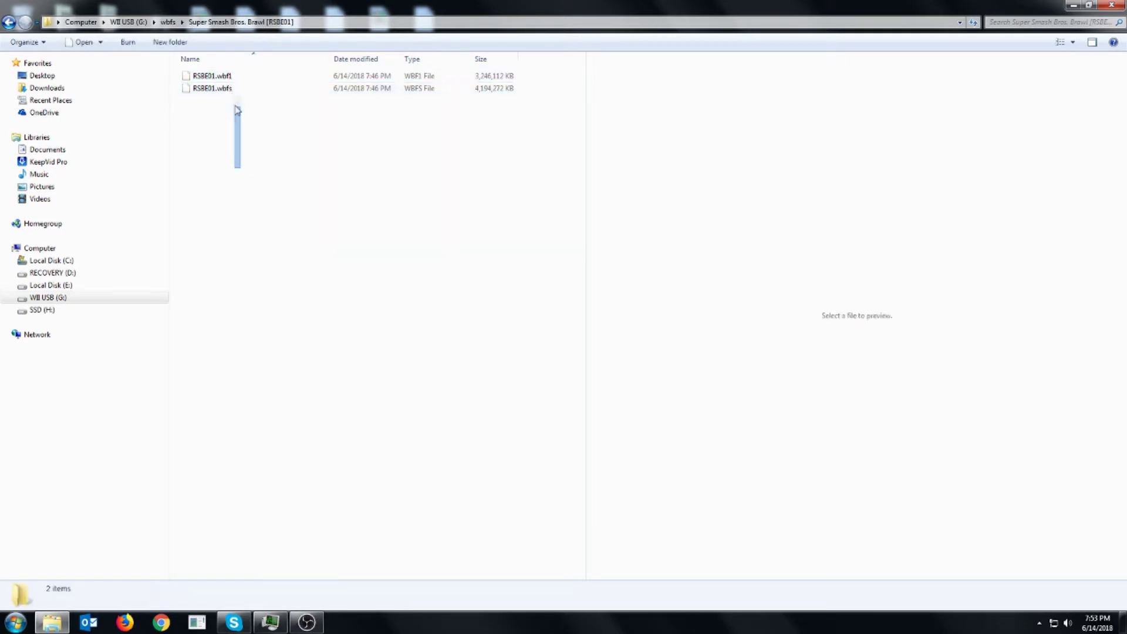
pyautogui.moveTo(237, 71)
pyautogui.mouseDown()
pyautogui.moveTo(263, 159)
pyautogui.moveTo(206, 76)
pyautogui.moveTo(211, 102)
pyautogui.mouseUp()
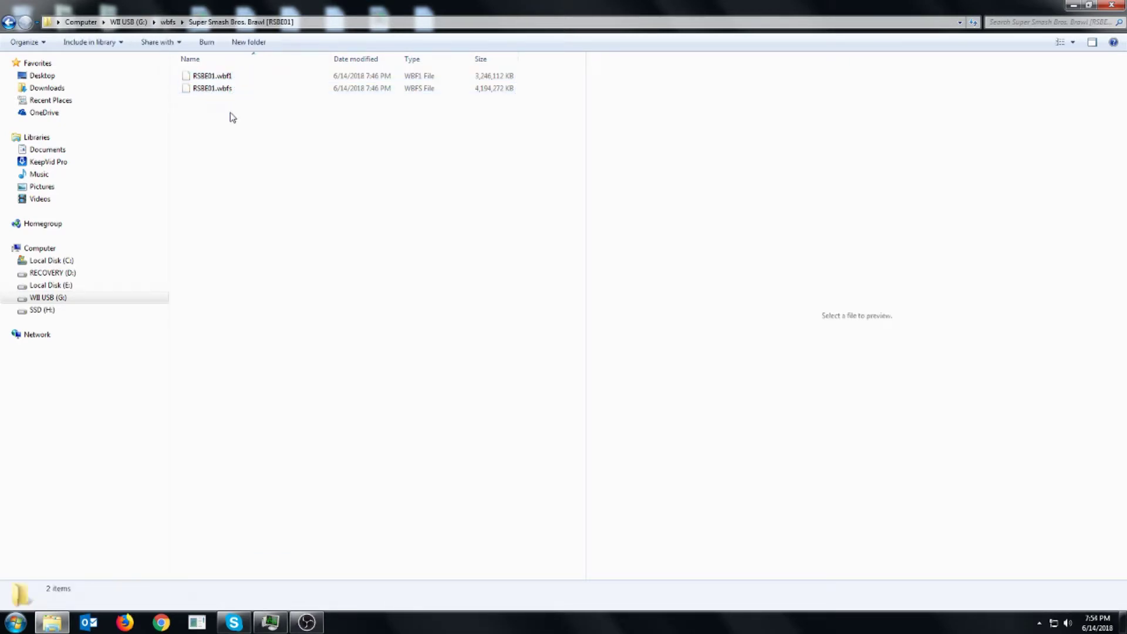
pyautogui.moveTo(242, 133)
pyautogui.mouseDown()
pyautogui.moveTo(261, 186)
pyautogui.moveTo(231, 97)
pyautogui.mouseUp()
pyautogui.click(8, 24)
pyautogui.click(301, 194)
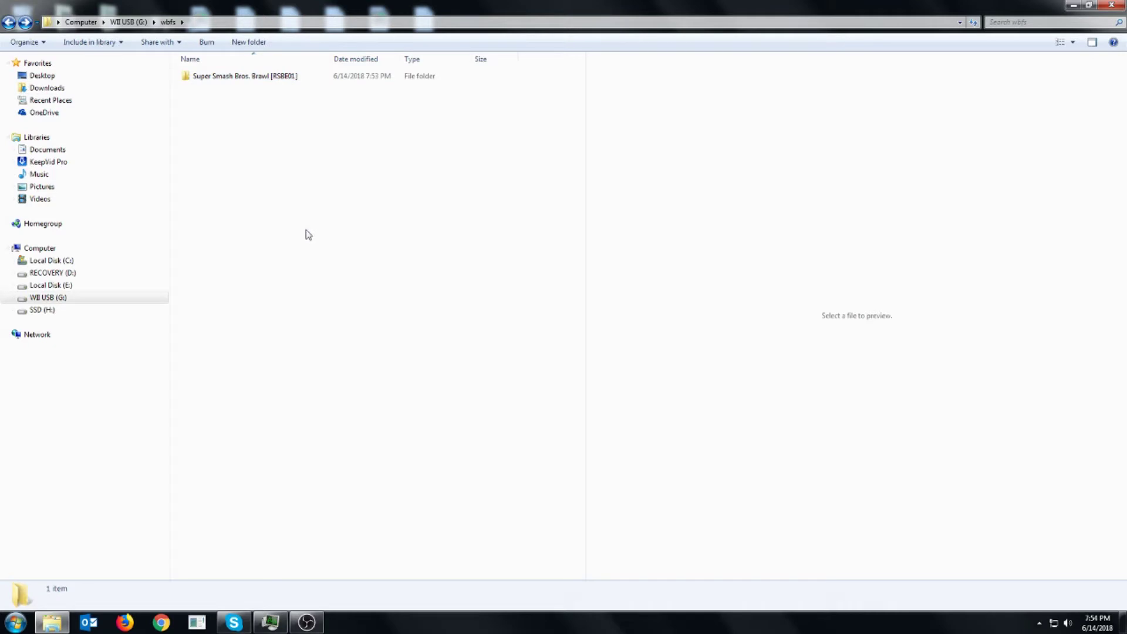
pyautogui.moveTo(308, 90); pyautogui.dragTo(307, 156)
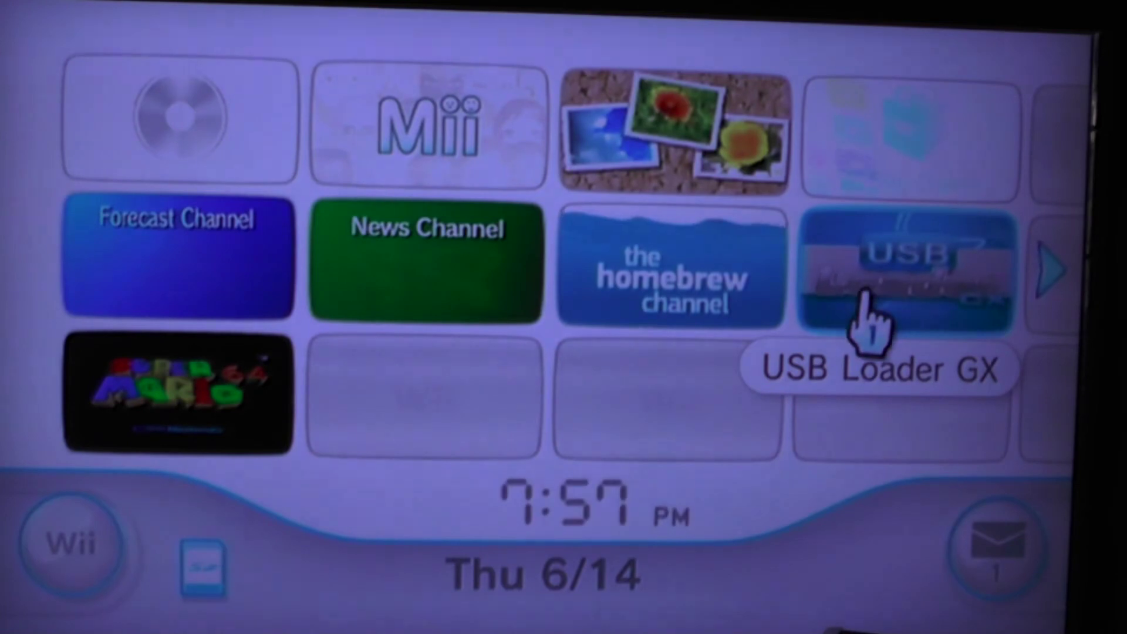
# Step: Start the USB Loader GX channel from the Wii Menu
pyautogui.click(887, 282)
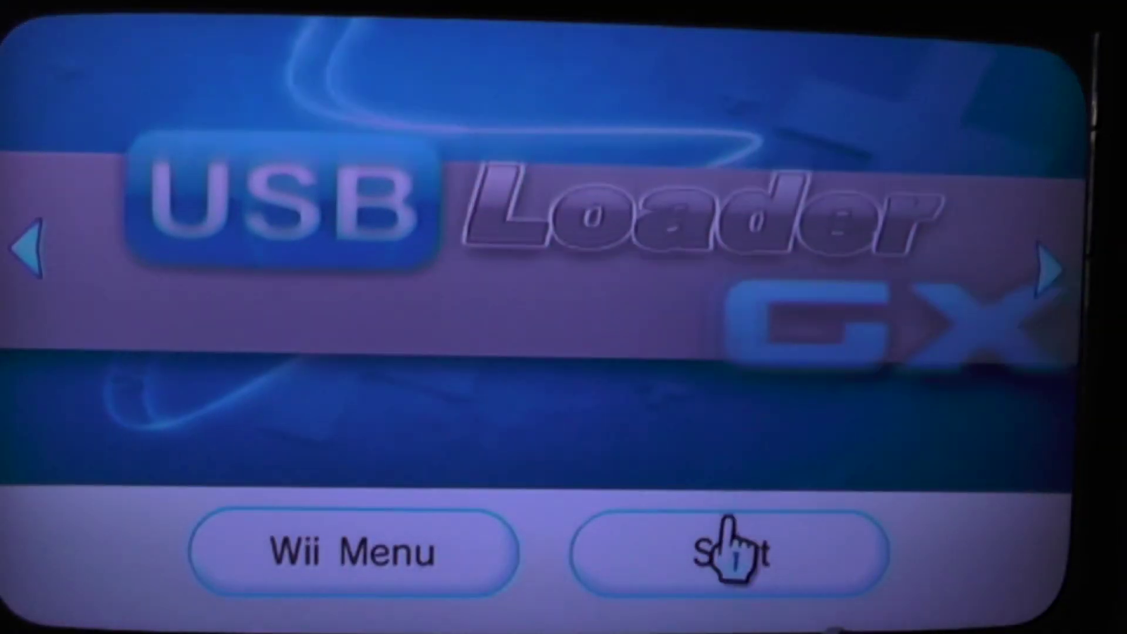
pyautogui.click(730, 548)
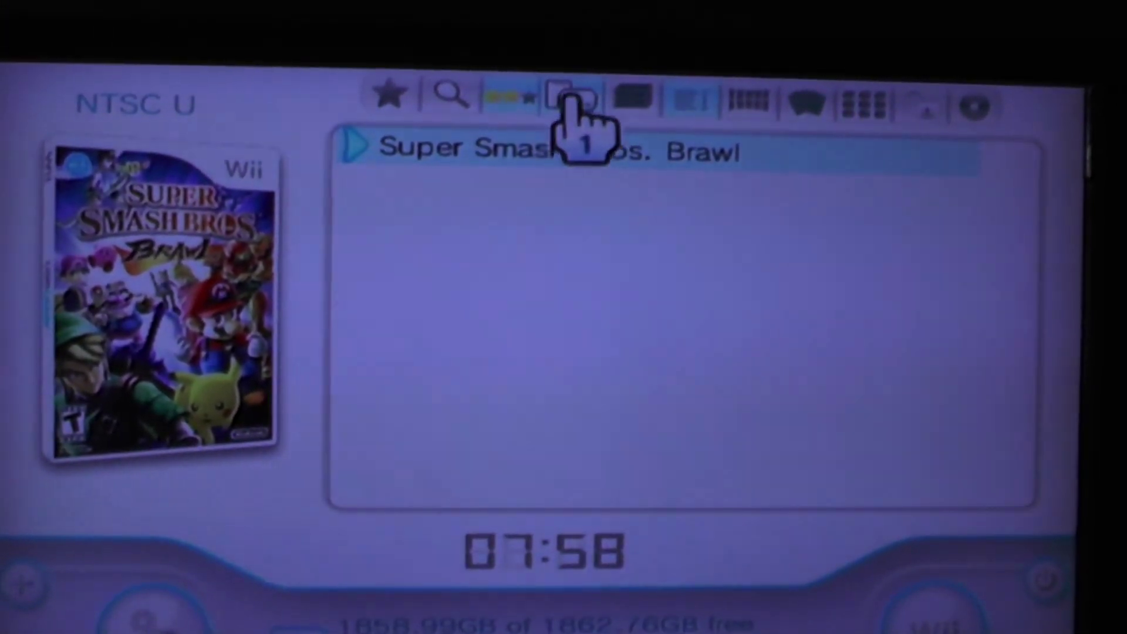
# Step: Add GC Games to the title sources and open Super Smash Bros. Brawl's launch screen
pyautogui.click(574, 101)
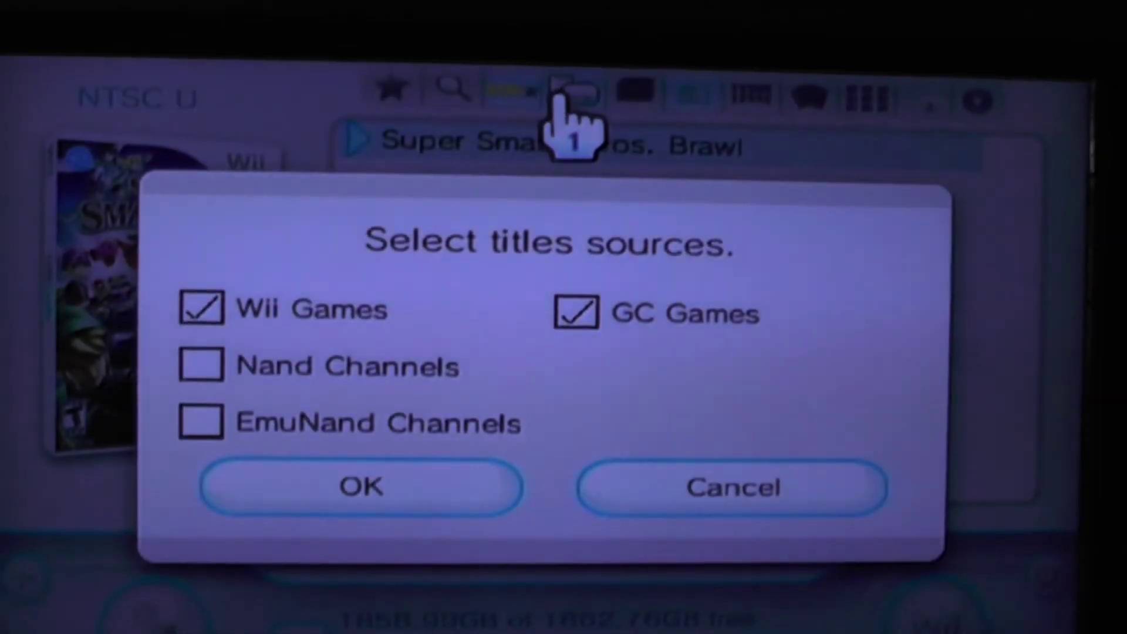
pyautogui.click(578, 304)
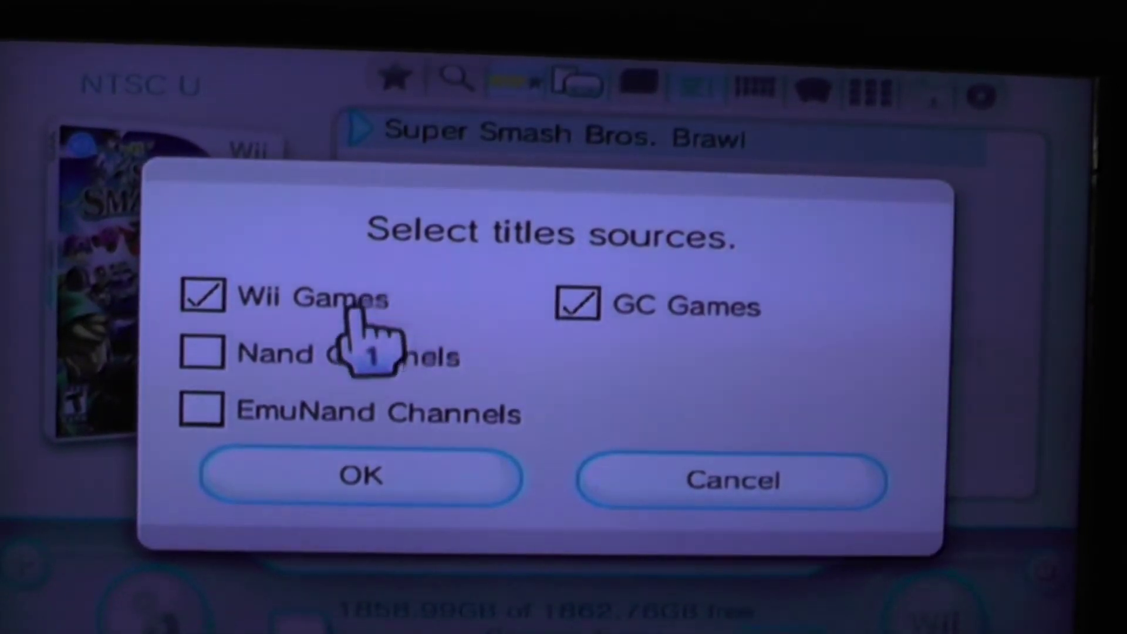
pyautogui.click(361, 467)
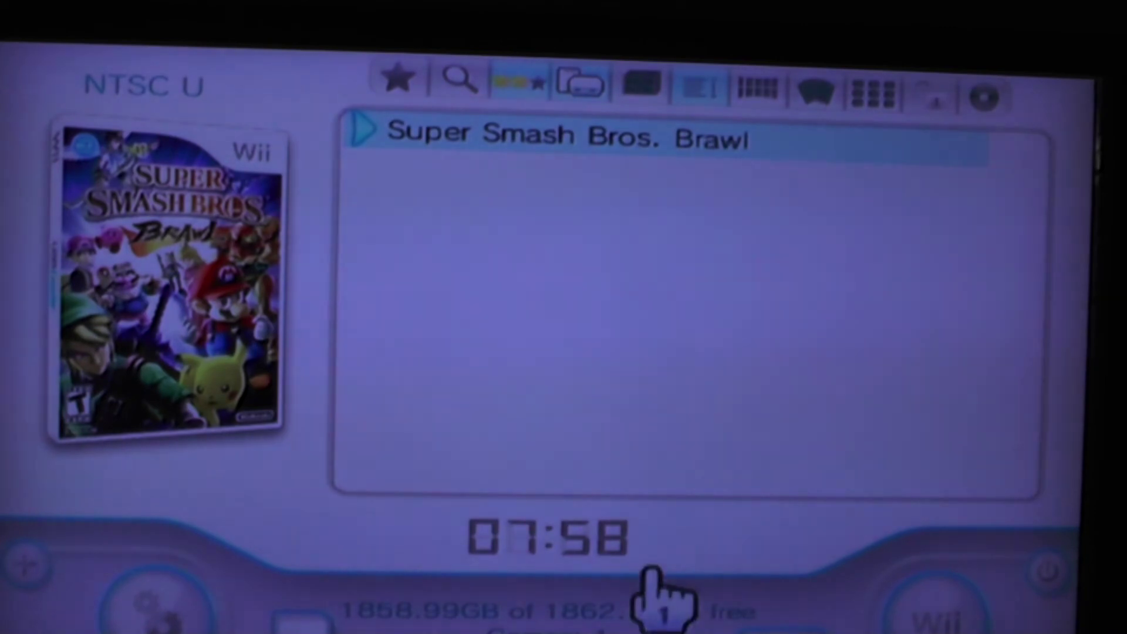
pyautogui.click(587, 138)
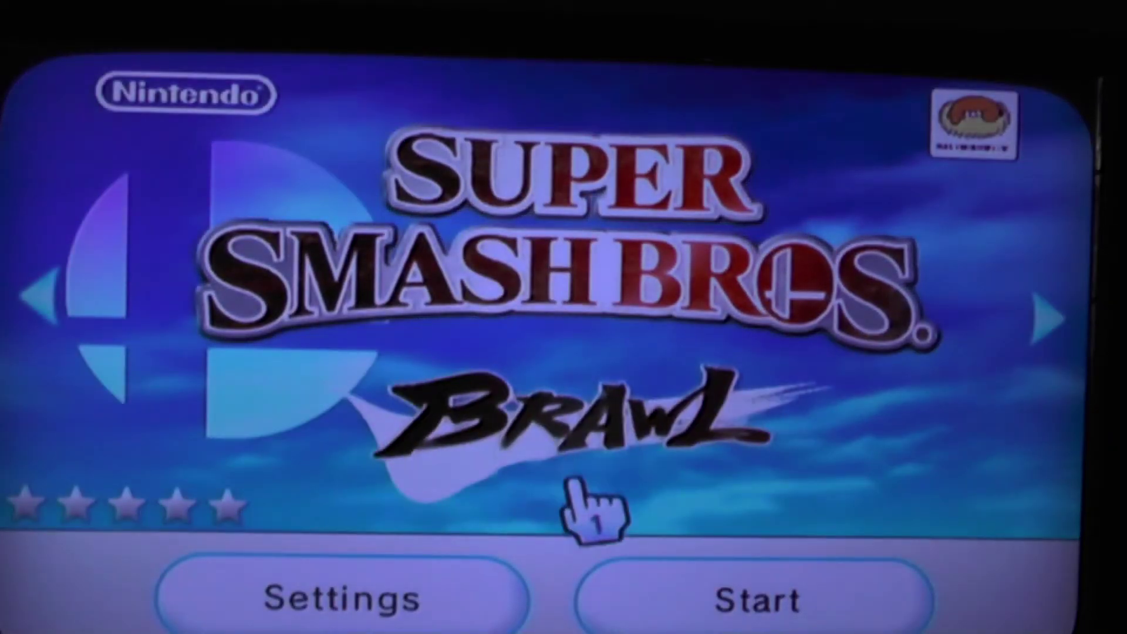